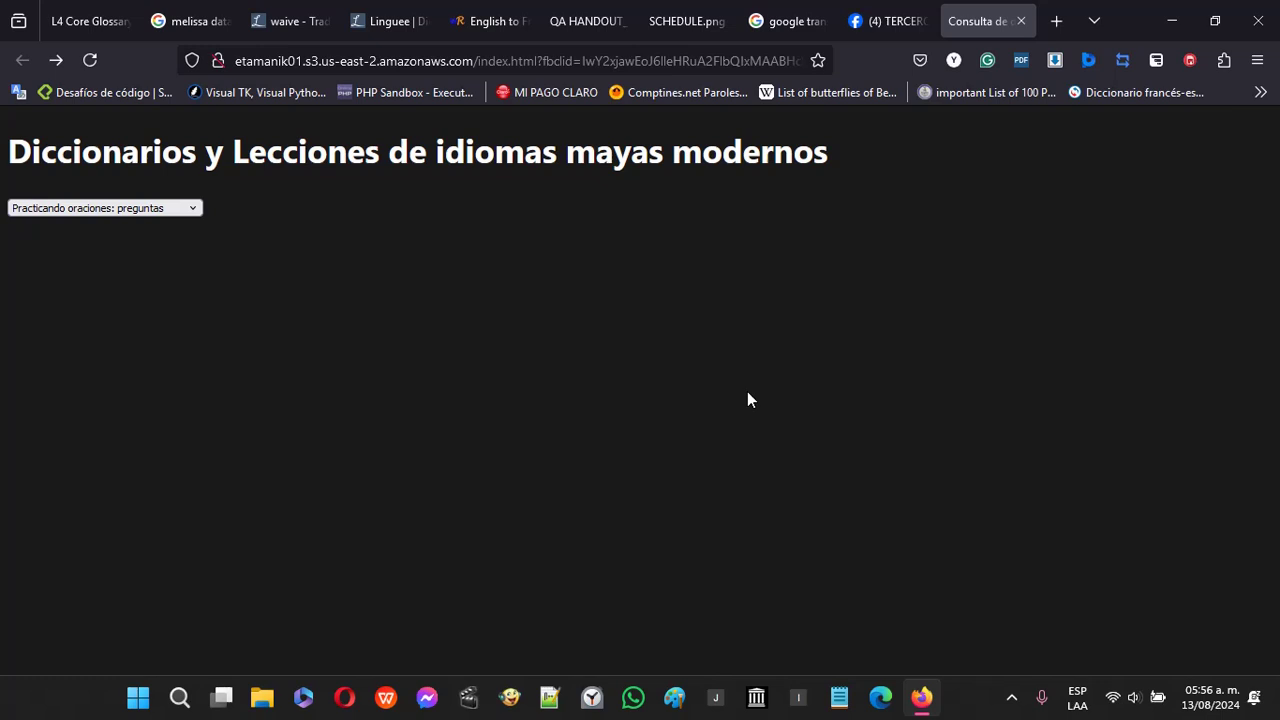
- Open the lessons and dictionaries dropdown under the page title
{"action": "left_click", "coordinate": [198, 211]}
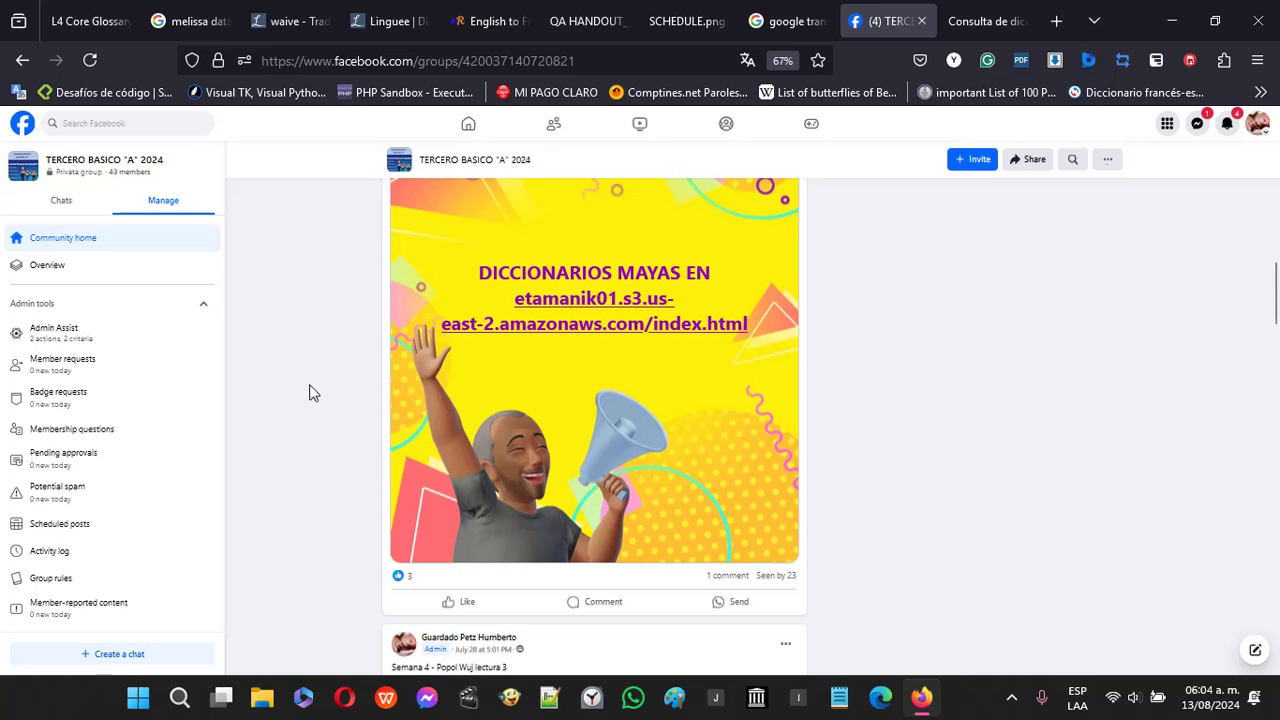
- Scroll the group feed to the DICCIONARIOS MAYAS post and follow its etamanik01 link
{"action": "scroll", "coordinate": [310, 393], "scroll_direction": "up", "scroll_amount": 2}
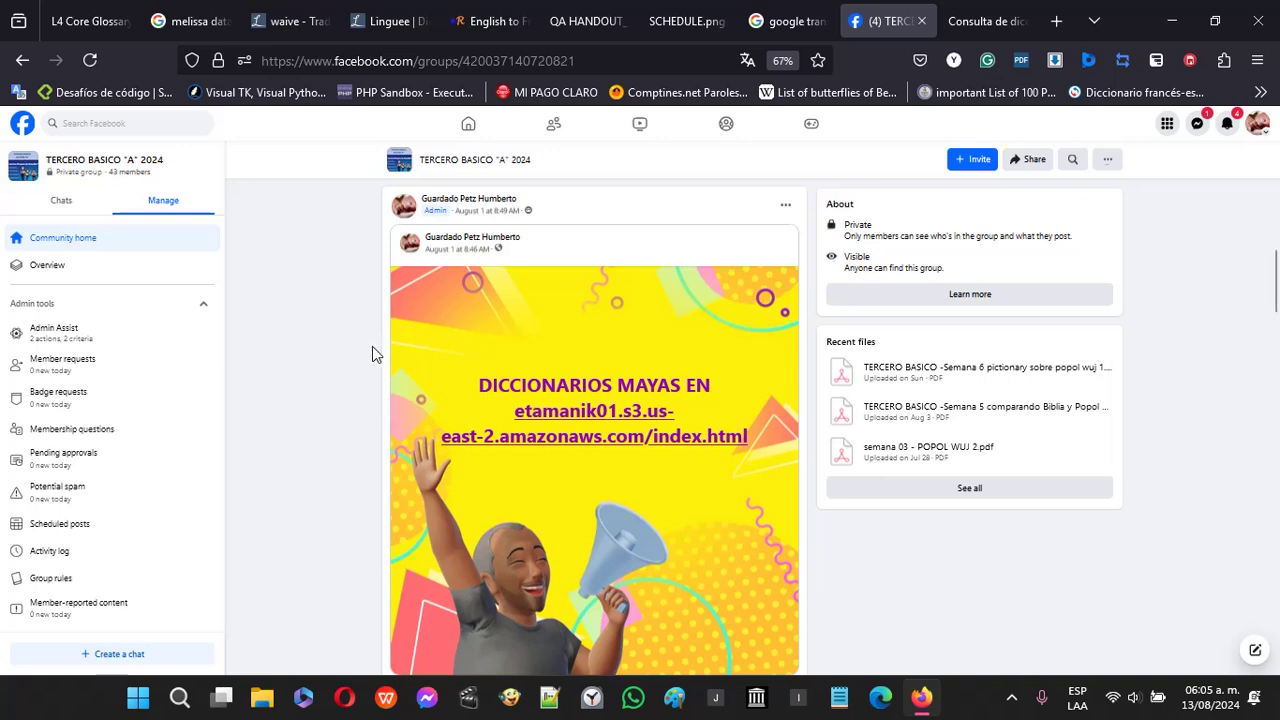
{"action": "left_click", "coordinate": [589, 418]}
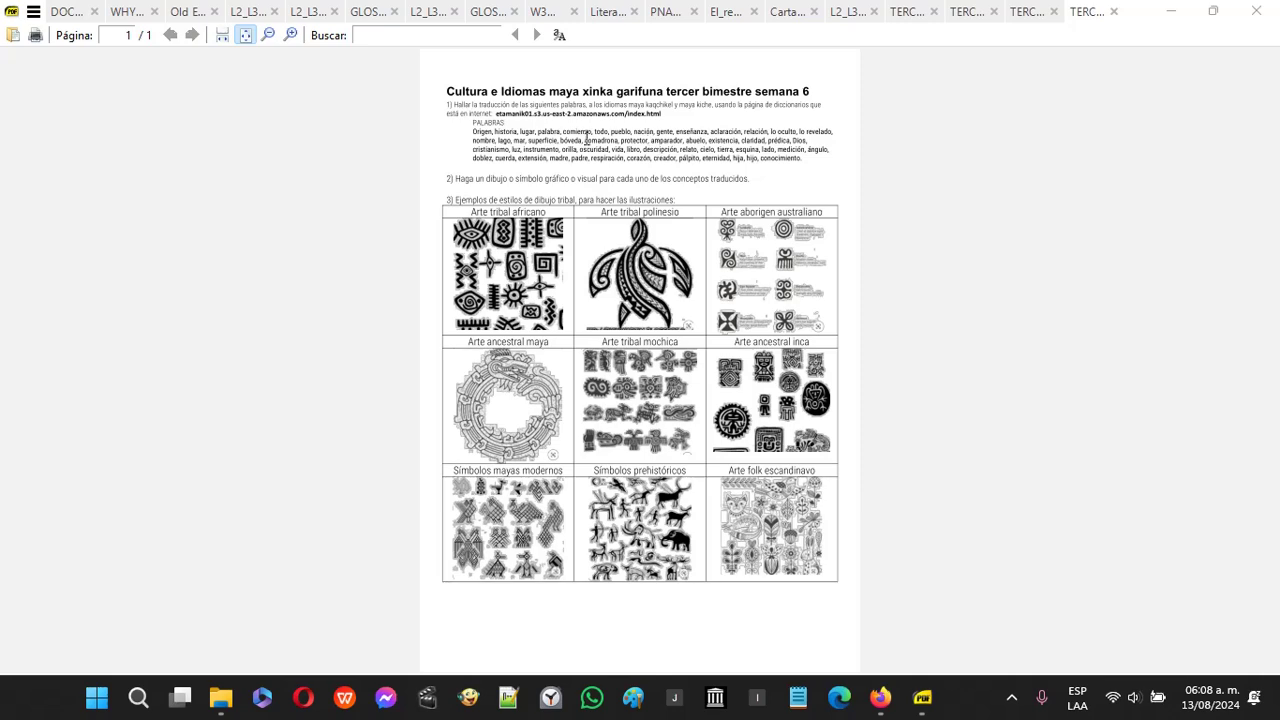
- Fit the semana 6 worksheet to window width and highlight Origen and pueblo in the PALABRAS list
{"action": "left_click", "coordinate": [222, 36]}
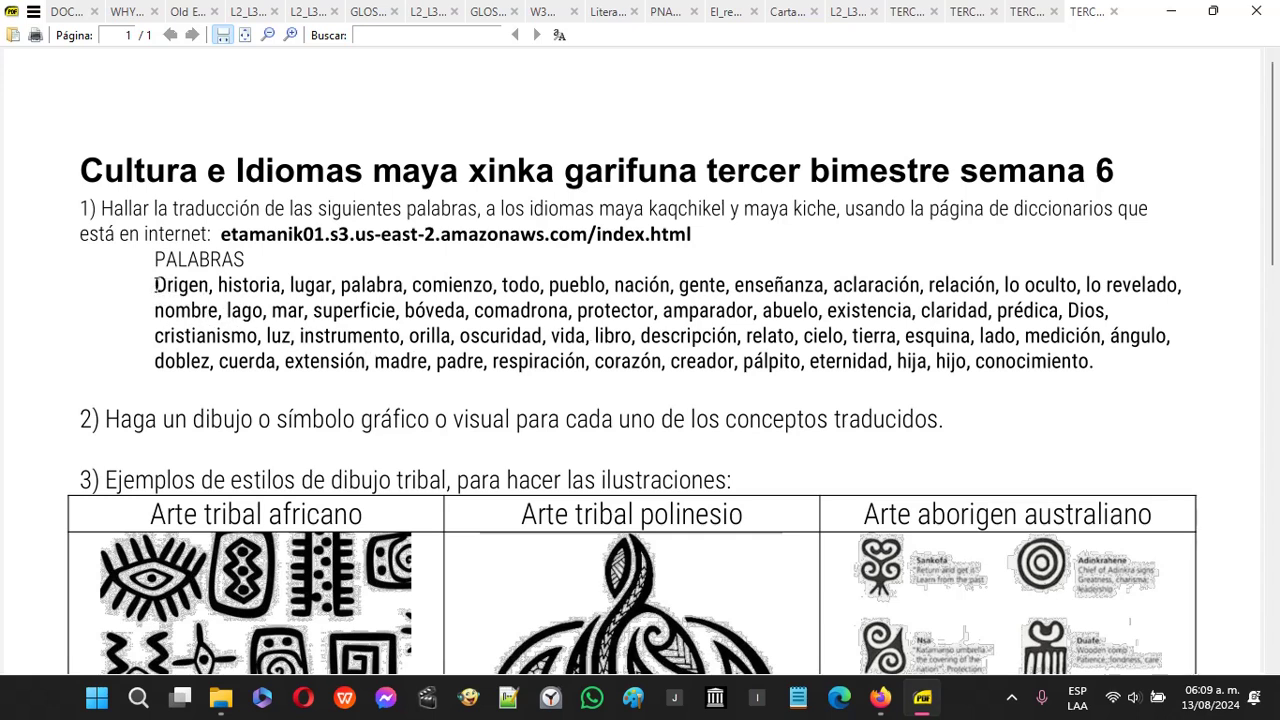
{"action": "left_click_drag", "start_coordinate": [155, 285], "coordinate": [211, 286]}
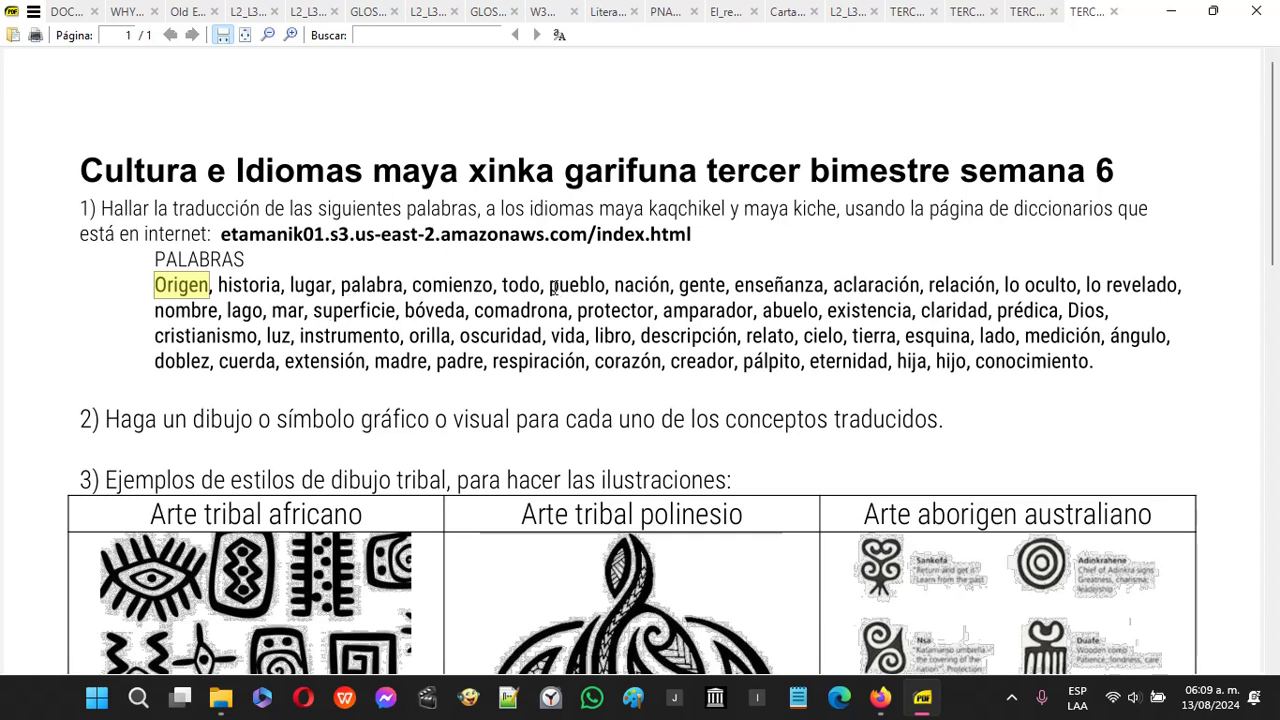
{"action": "left_click_drag", "start_coordinate": [549, 285], "coordinate": [606, 286]}
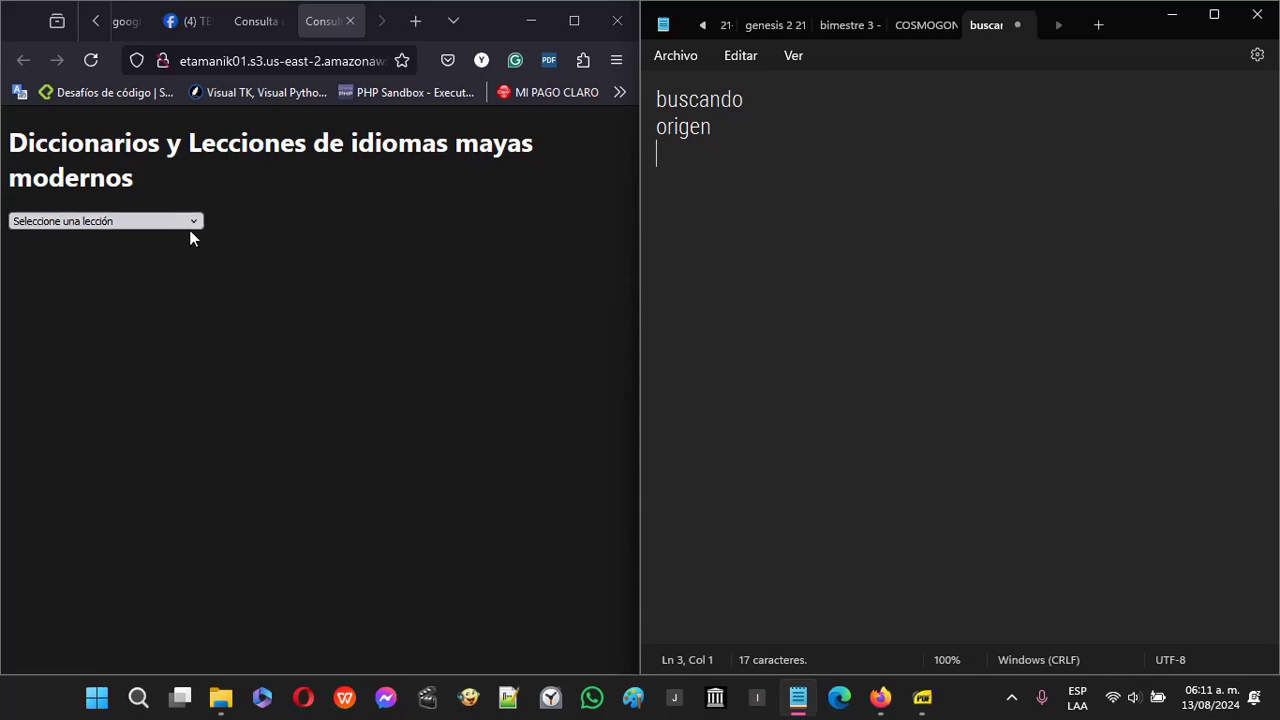
- Pick 'Diccionario kaqchikel español extenso' from the dropdown and enter origen in its search box
{"action": "left_click", "coordinate": [194, 220]}
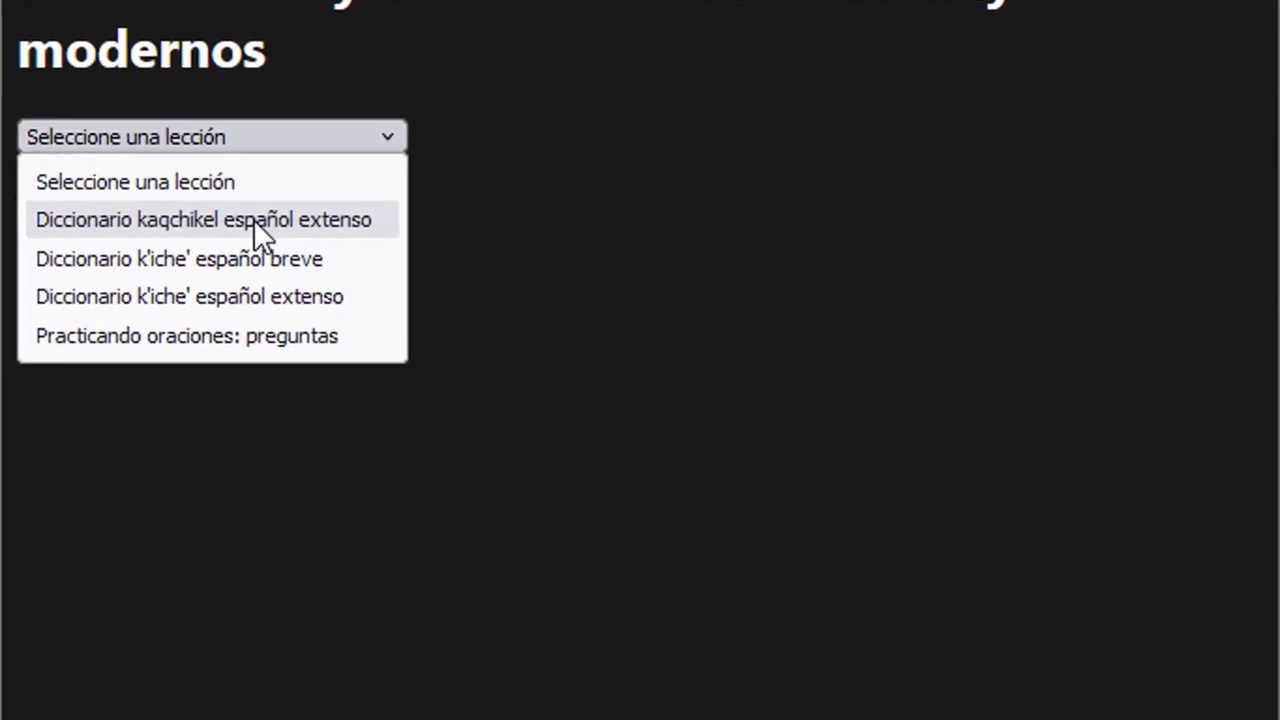
{"action": "left_click", "coordinate": [253, 219]}
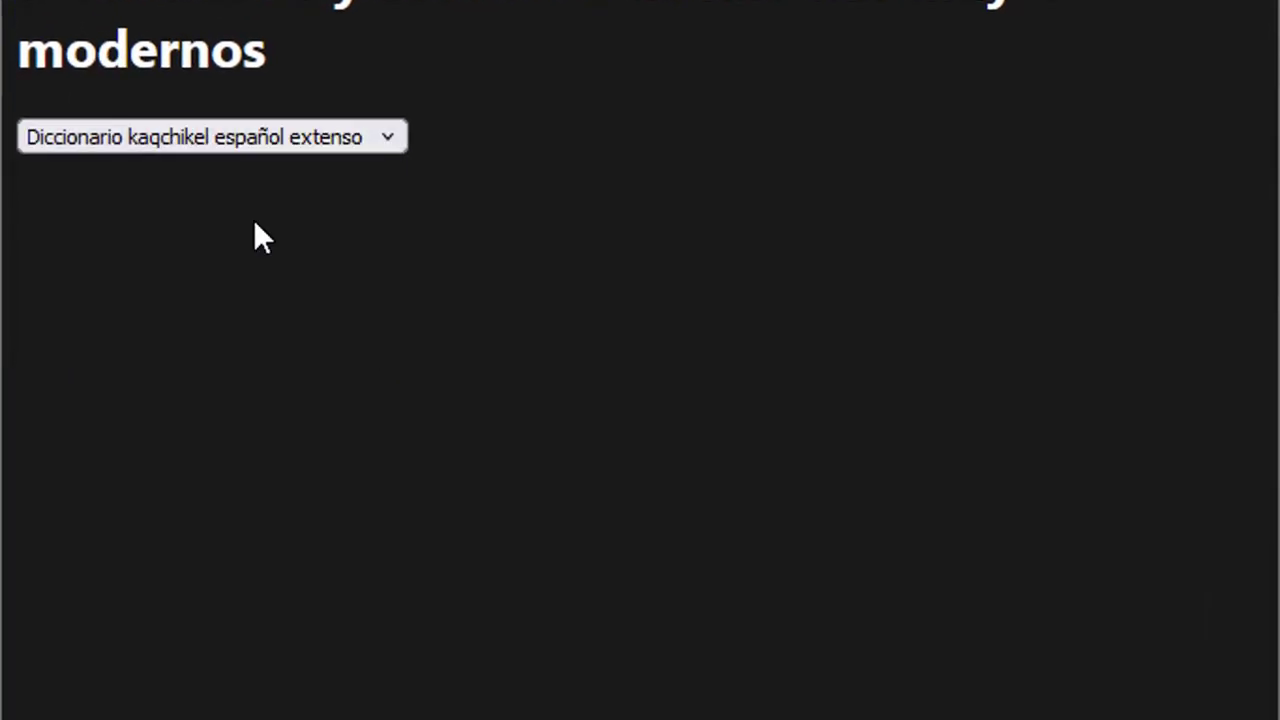
{"action": "scroll", "coordinate": [626, 327], "scroll_direction": "down", "scroll_amount": 3}
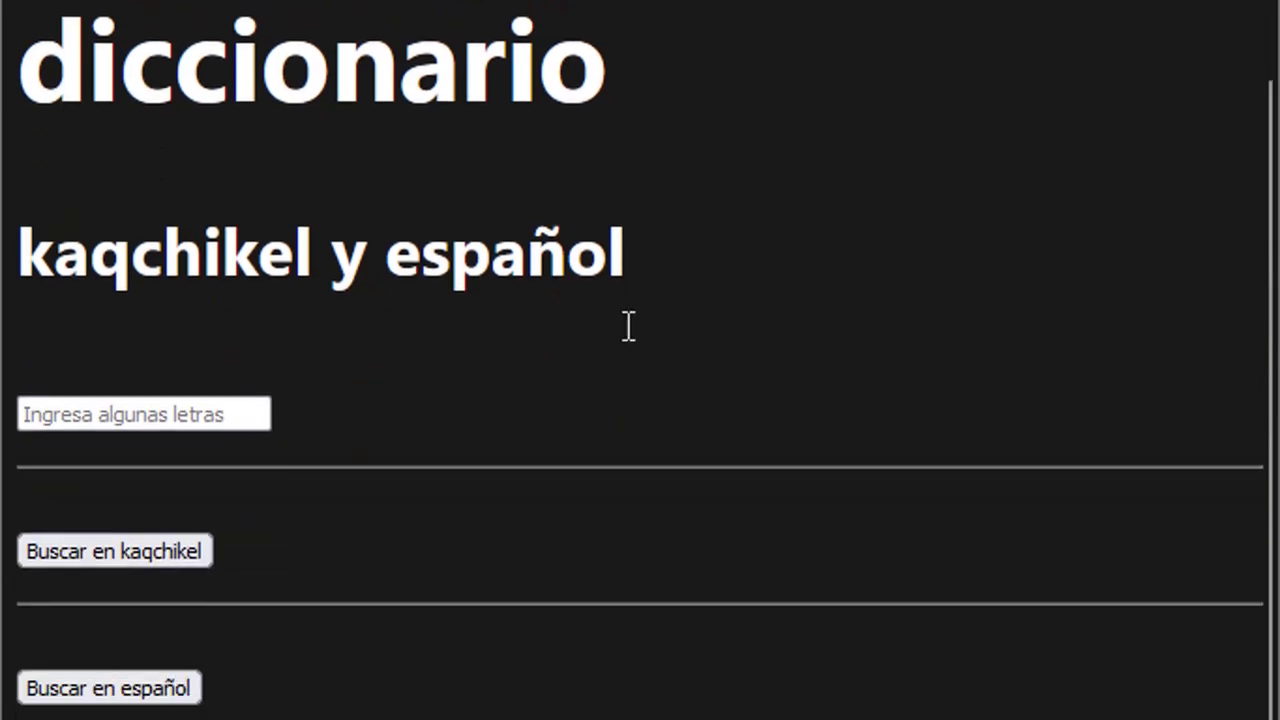
{"action": "left_click", "coordinate": [170, 420]}
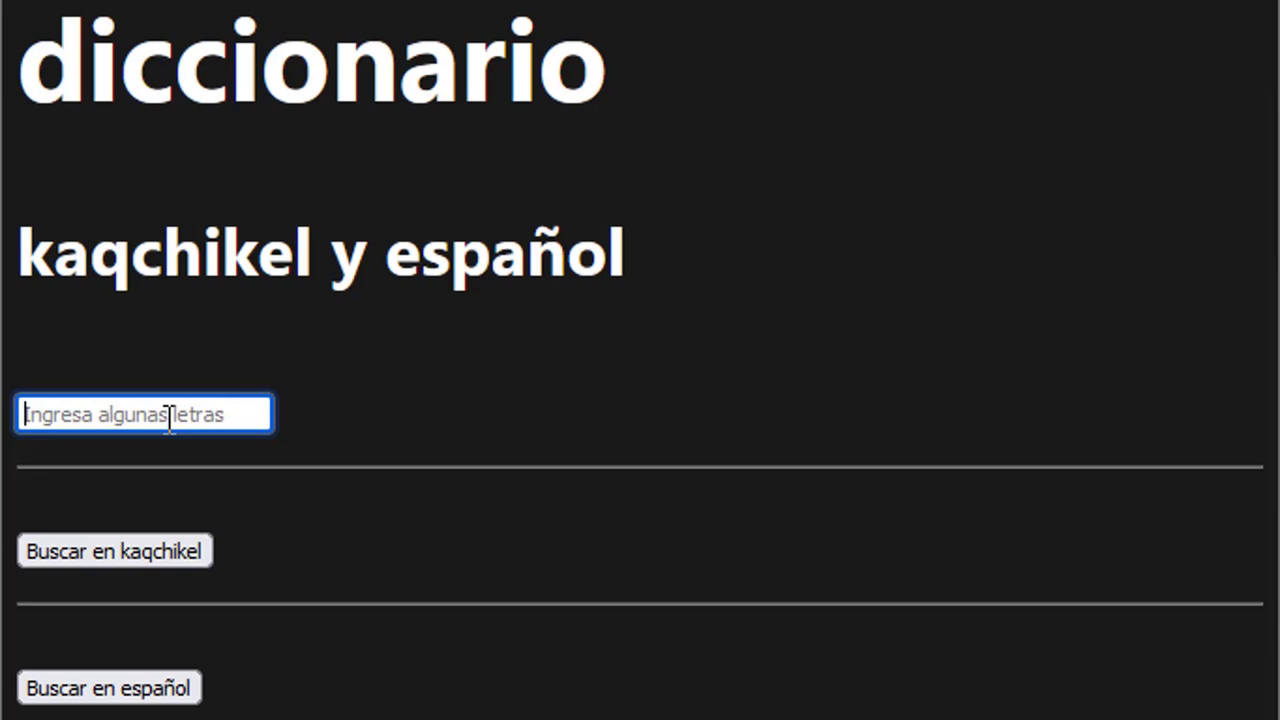
{"action": "type", "text": "o"}
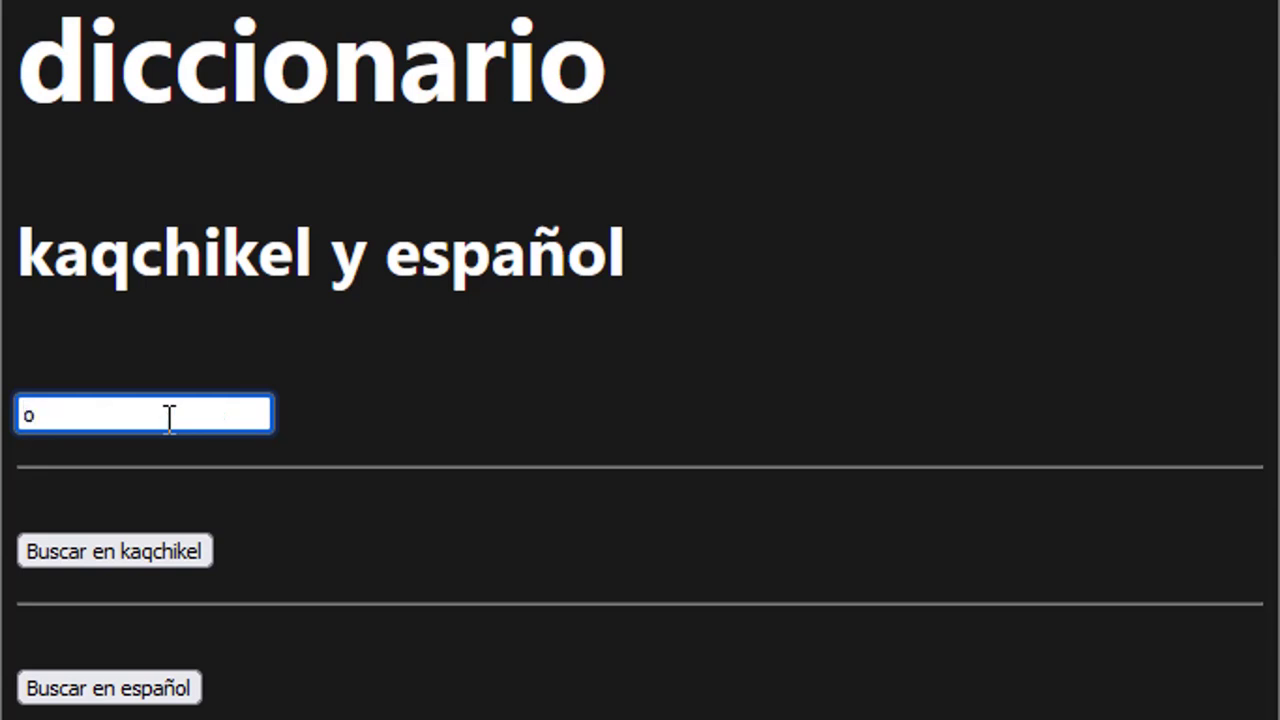
{"action": "type", "text": "rigen"}
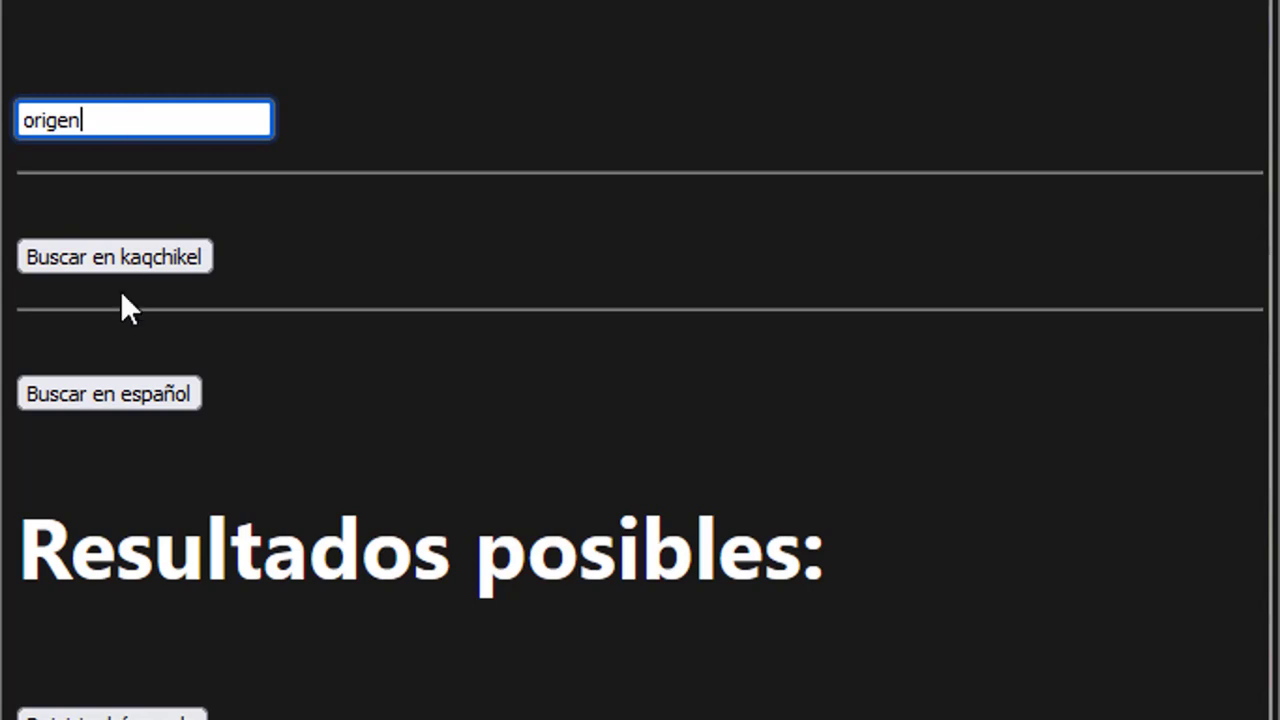
- Search origen in Spanish and put the origen del relato and origen de coordenadas results in Notepad
{"action": "left_click", "coordinate": [109, 391]}
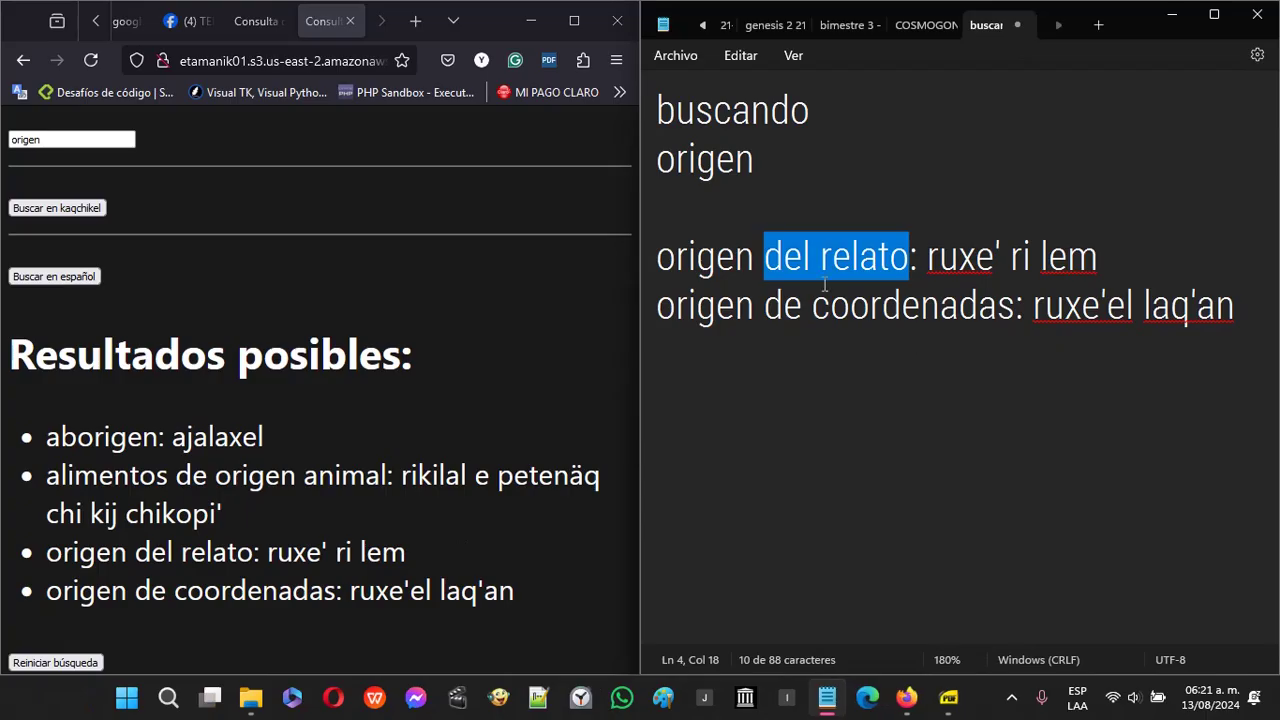
{"action": "left_click", "coordinate": [660, 258]}
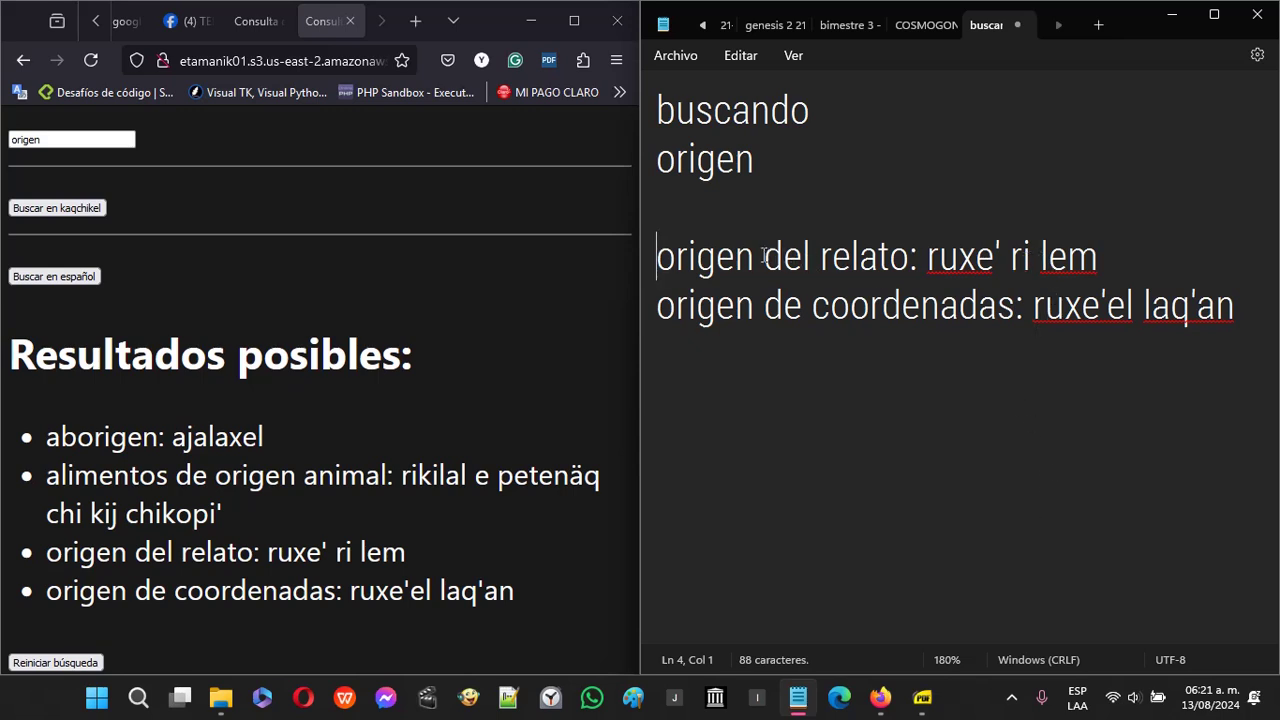
- Delete 'del relato', 'de coordenadas', 'ri lem' and 'laq'an', leaving origen : ruxe' and origen : ruxe'el
{"action": "left_click_drag", "start_coordinate": [764, 257], "coordinate": [906, 267]}
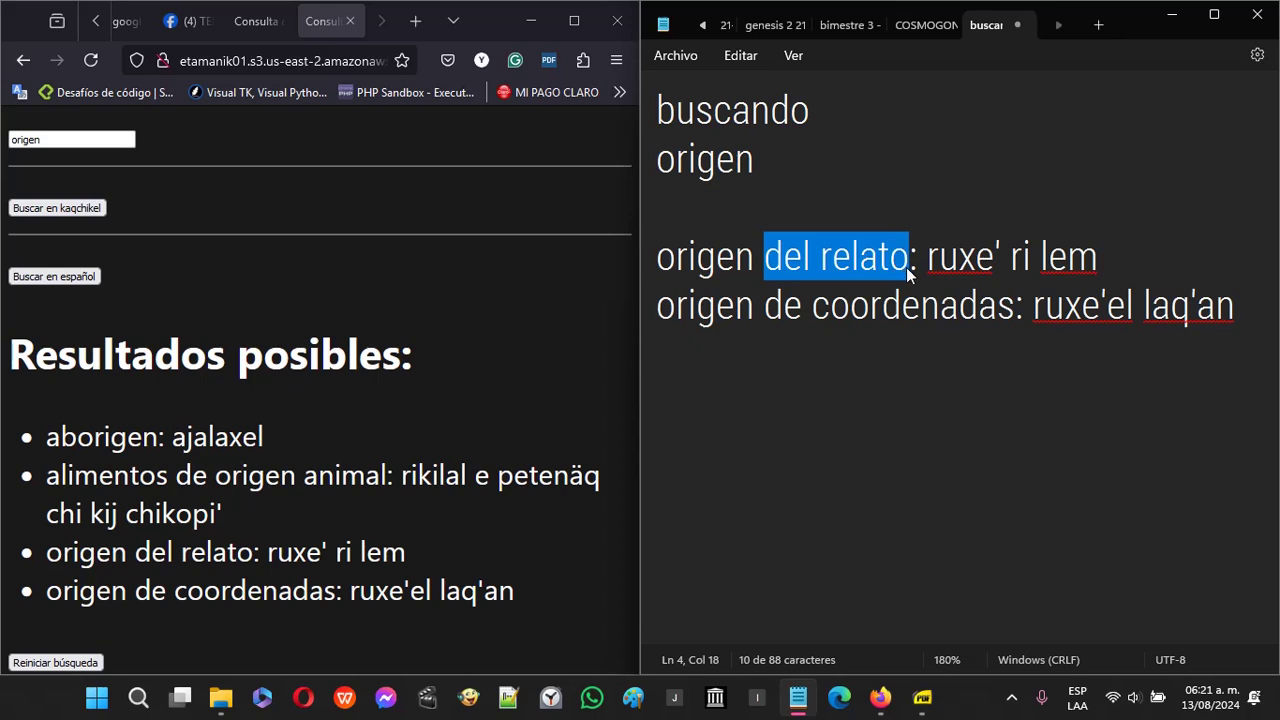
{"action": "key", "text": "Delete"}
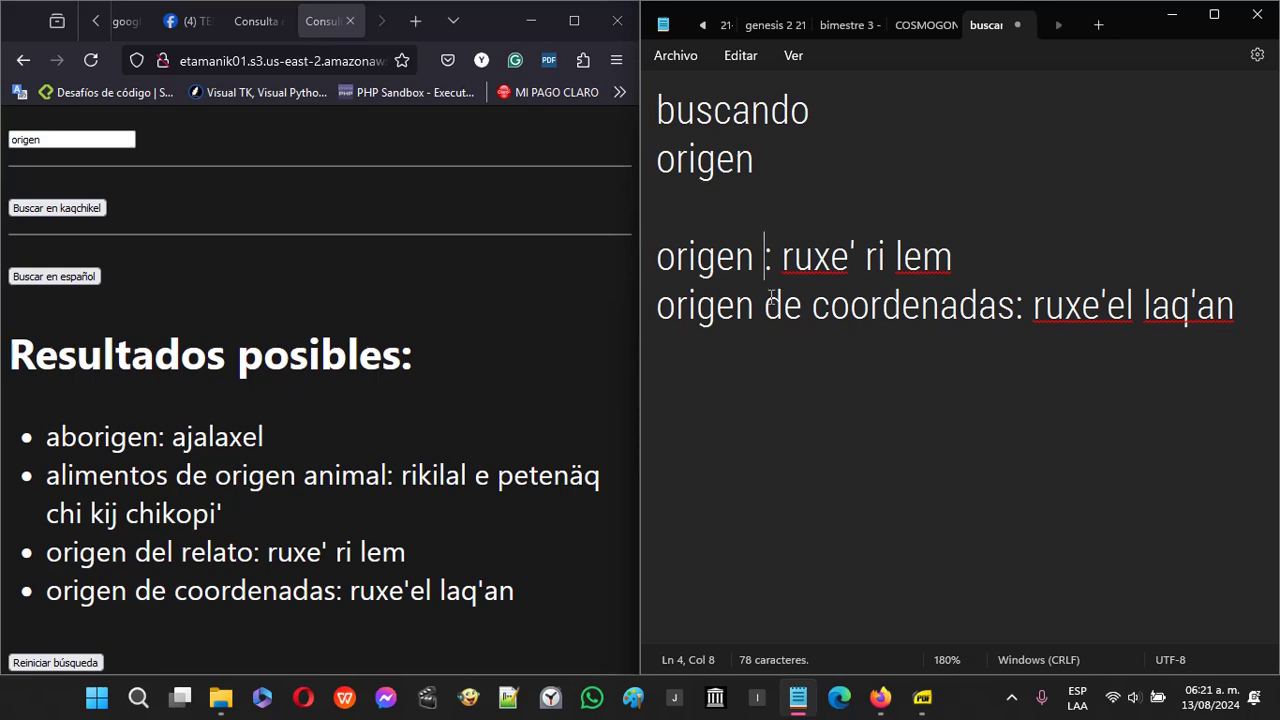
{"action": "left_click_drag", "start_coordinate": [767, 305], "coordinate": [1009, 323]}
{"action": "key", "text": "Delete"}
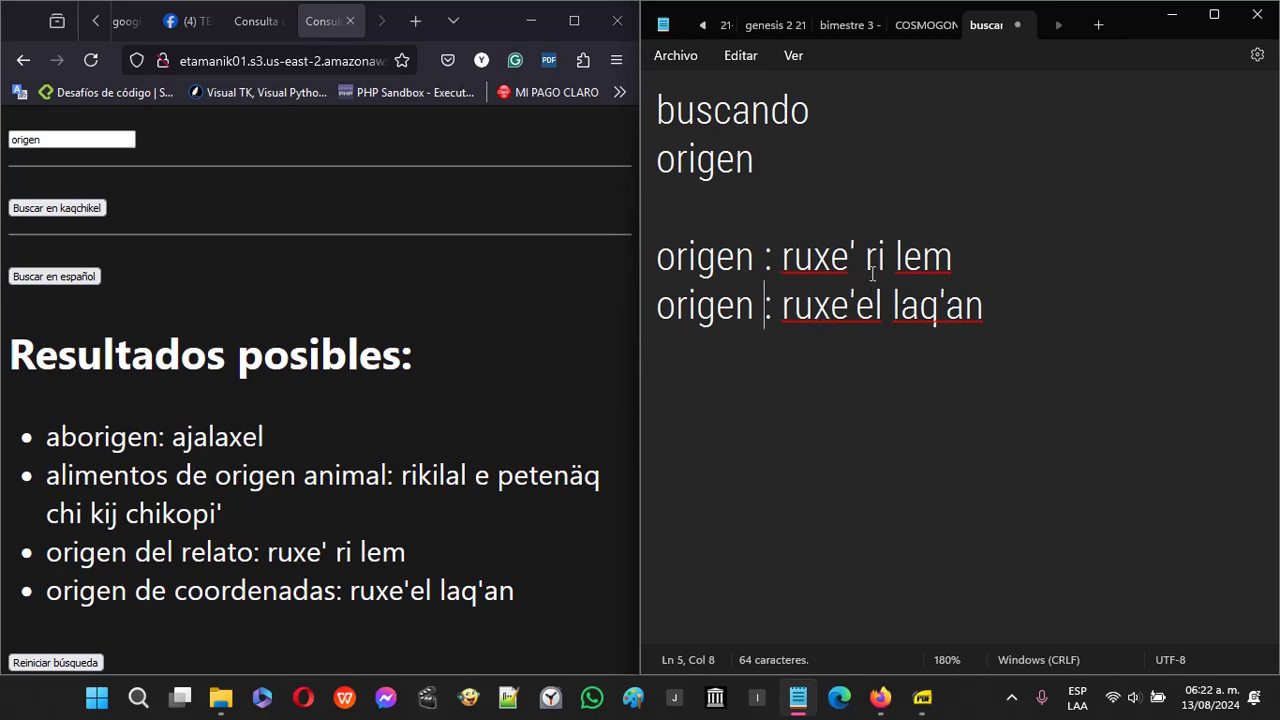
{"action": "left_click_drag", "start_coordinate": [866, 265], "coordinate": [950, 265]}
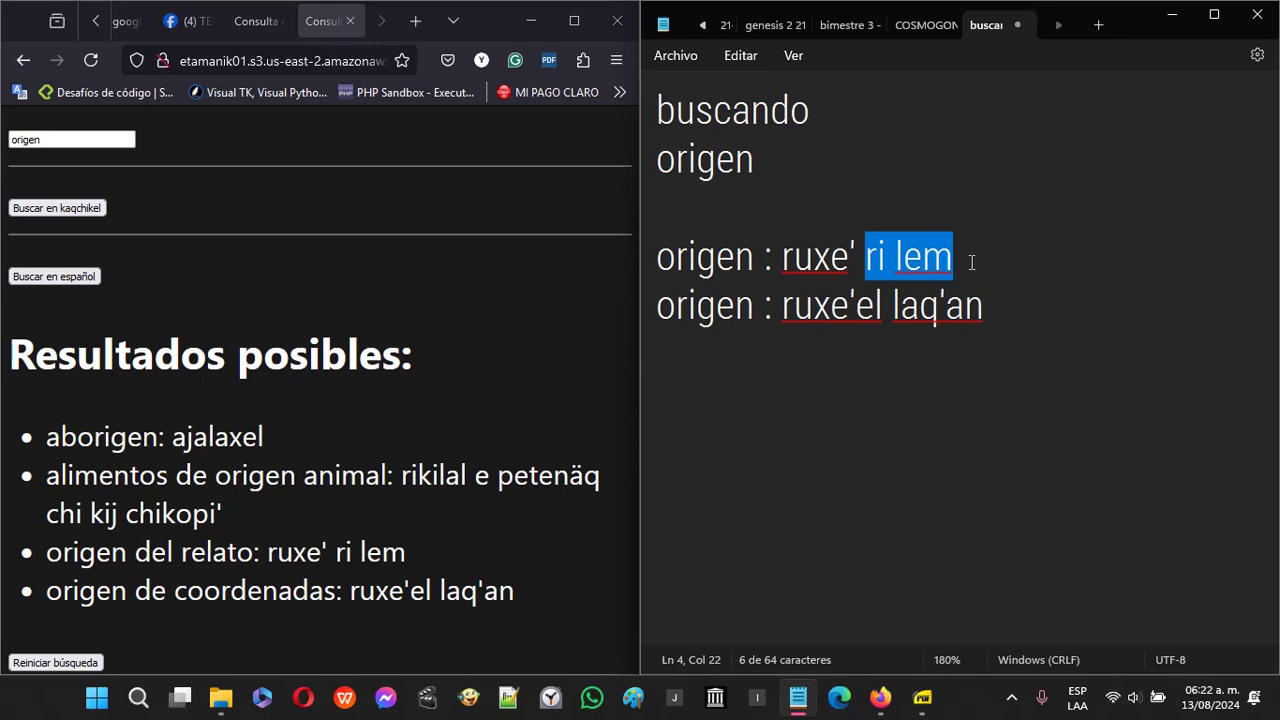
{"action": "key", "text": "BackSpace"}
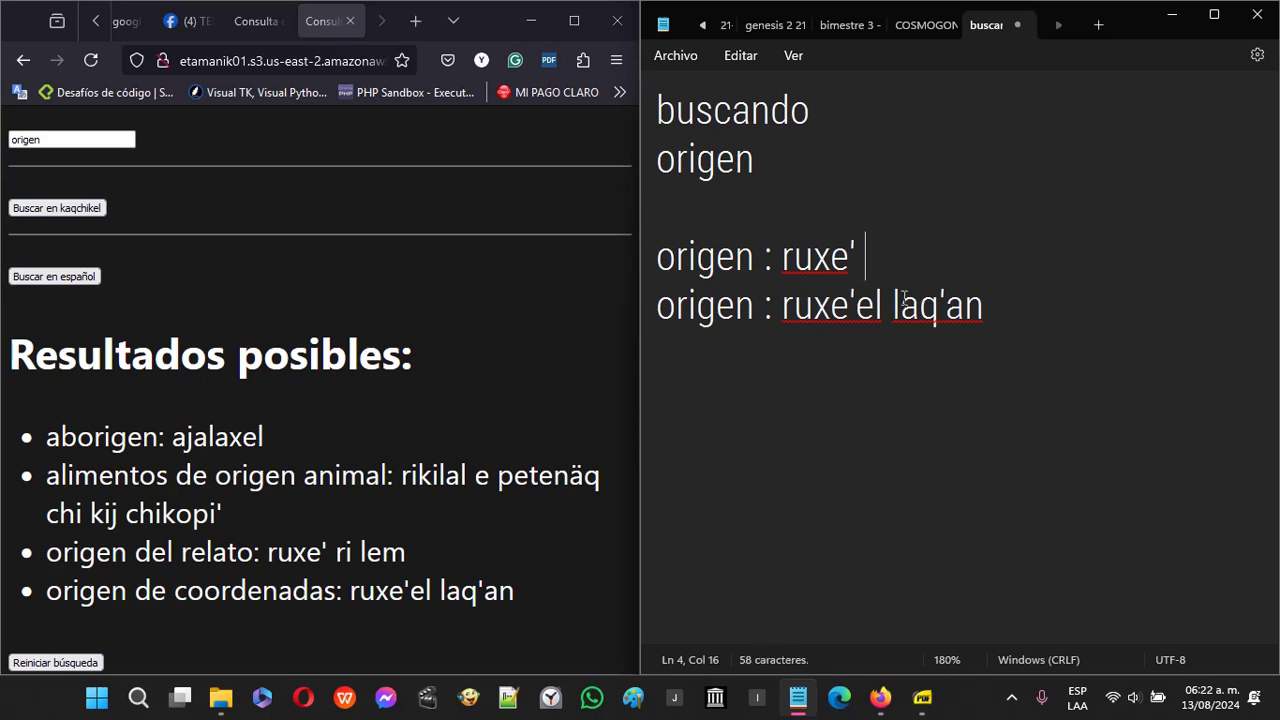
{"action": "left_click", "coordinate": [893, 305]}
{"action": "left_click_drag", "start_coordinate": [895, 305], "coordinate": [995, 313]}
{"action": "key", "text": "BackSpace"}
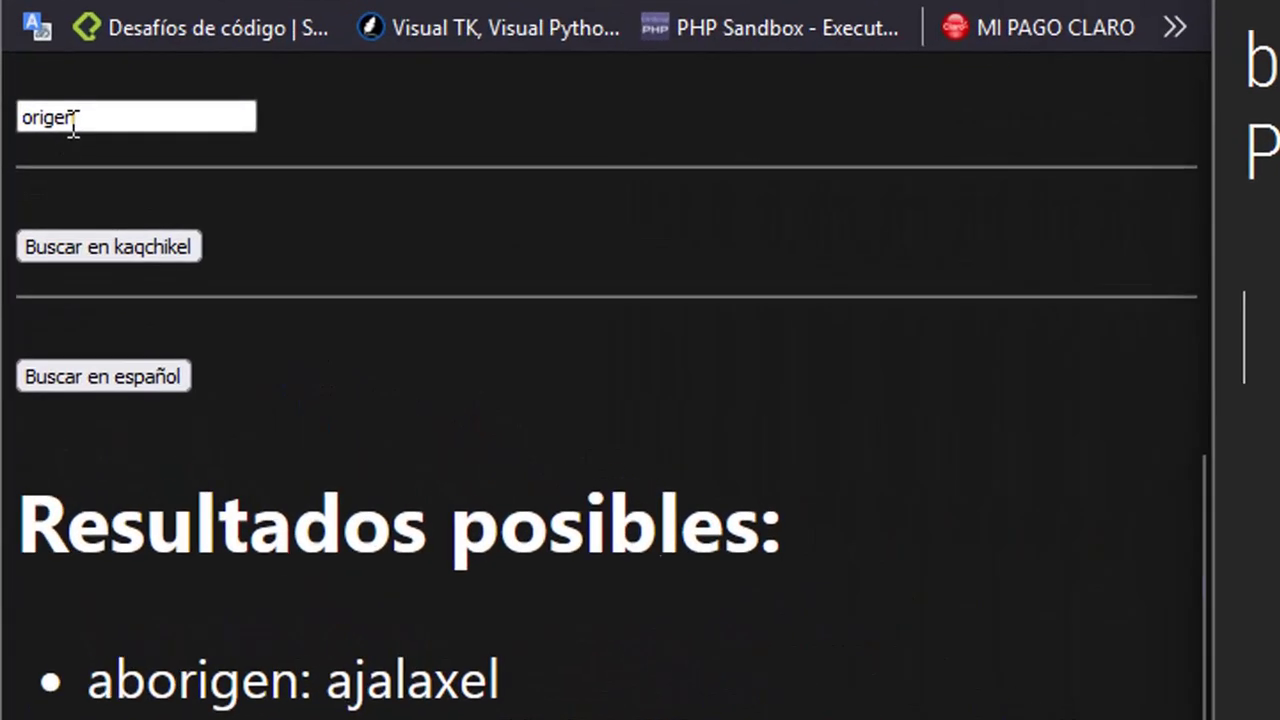
- Replace the search term with pueblo and search in Spanish, listing pueblo: amaq' / tinamït
{"action": "double_click", "coordinate": [39, 143]}
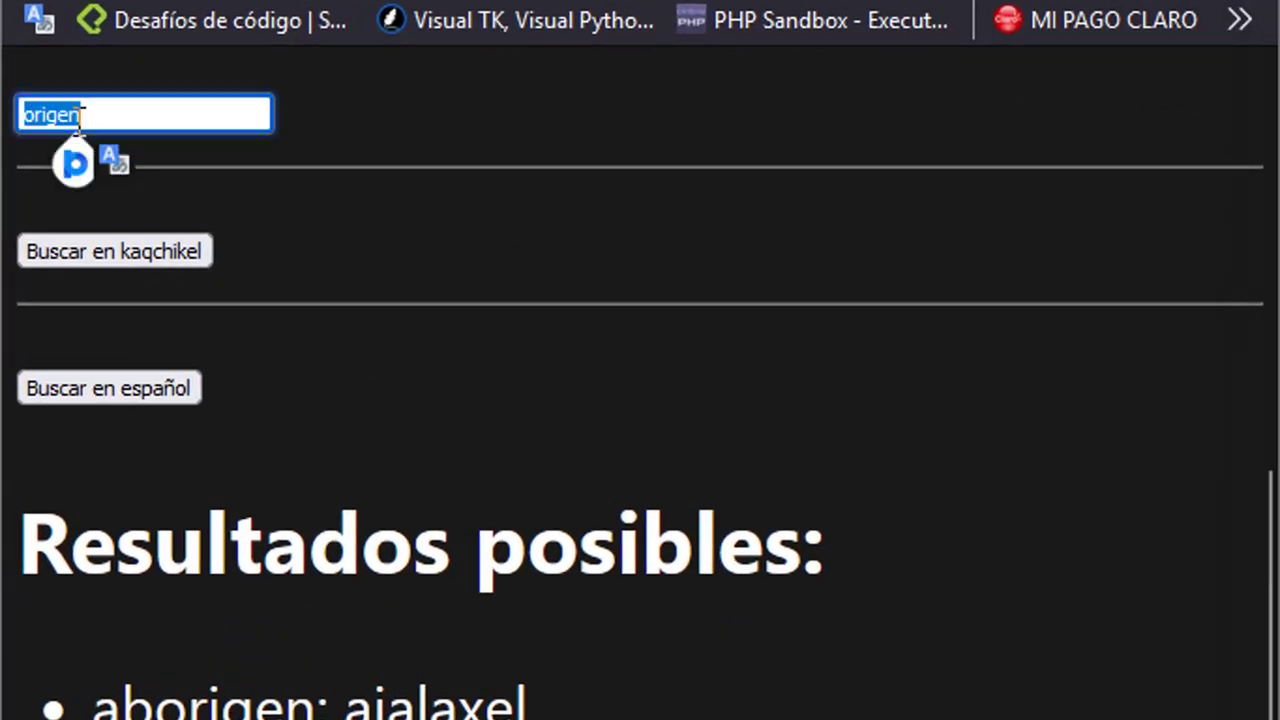
{"action": "type", "text": "p"}
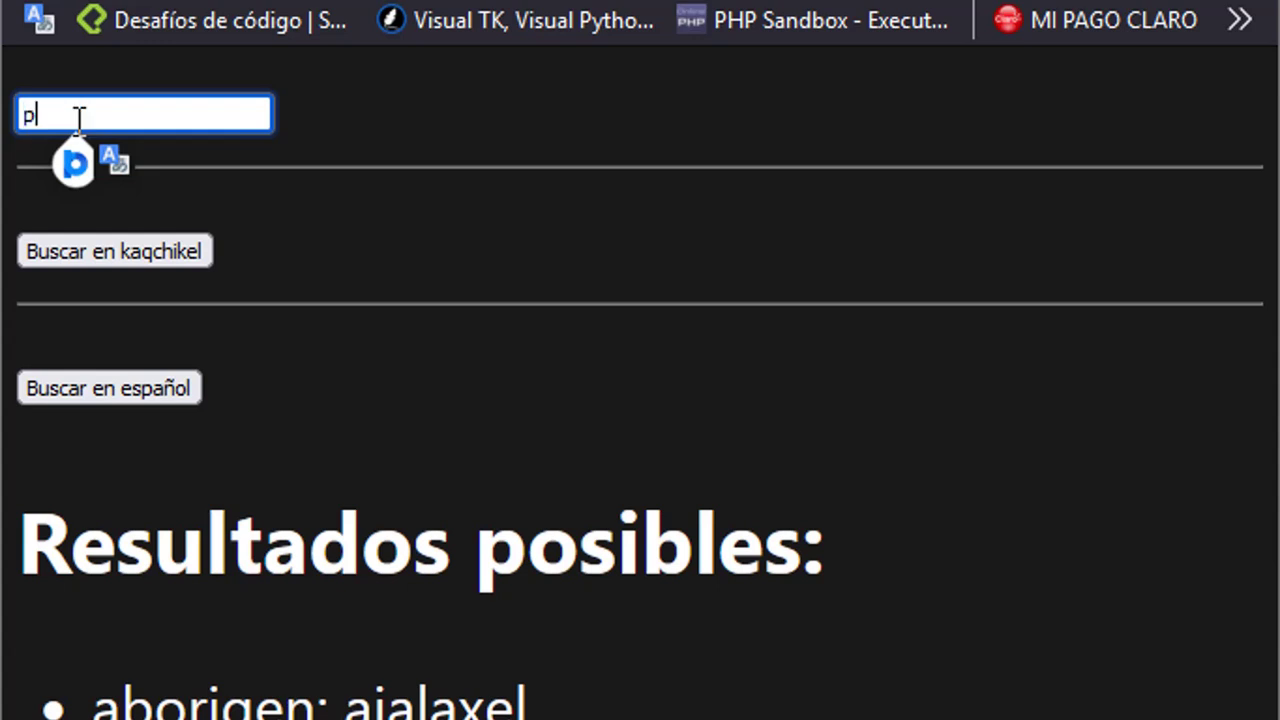
{"action": "type", "text": "ueblo"}
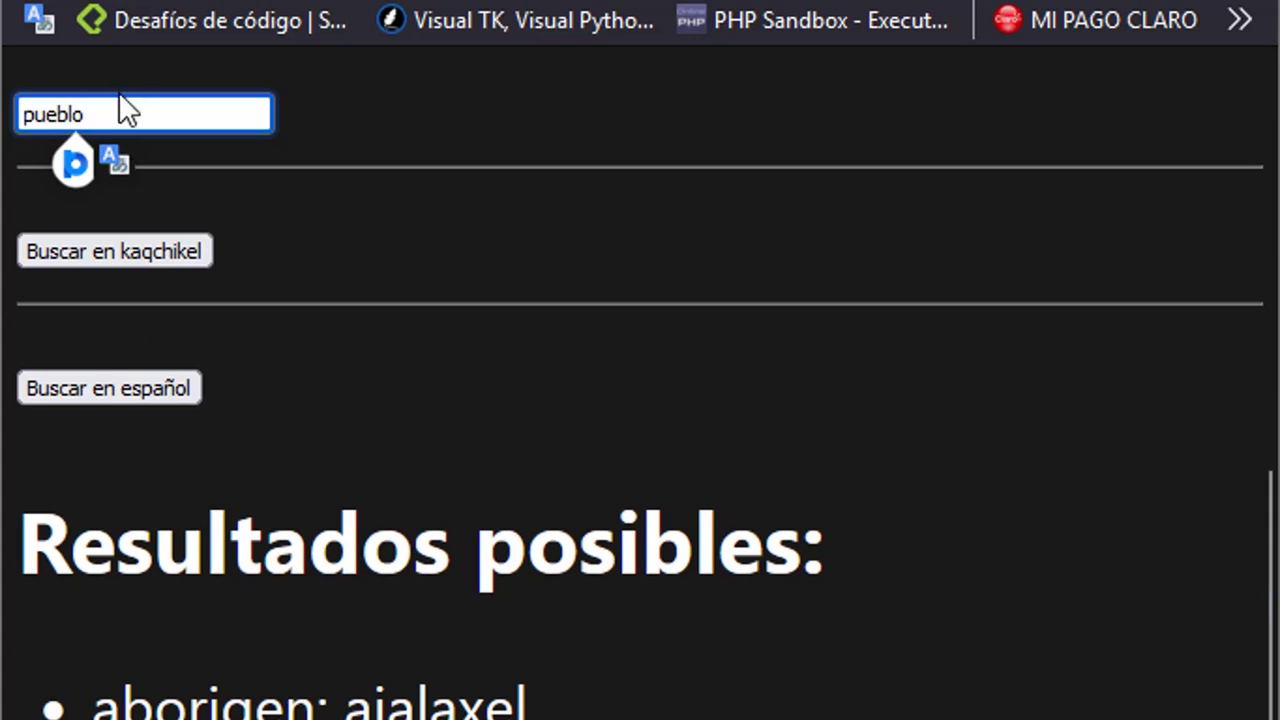
{"action": "left_click", "coordinate": [149, 388]}
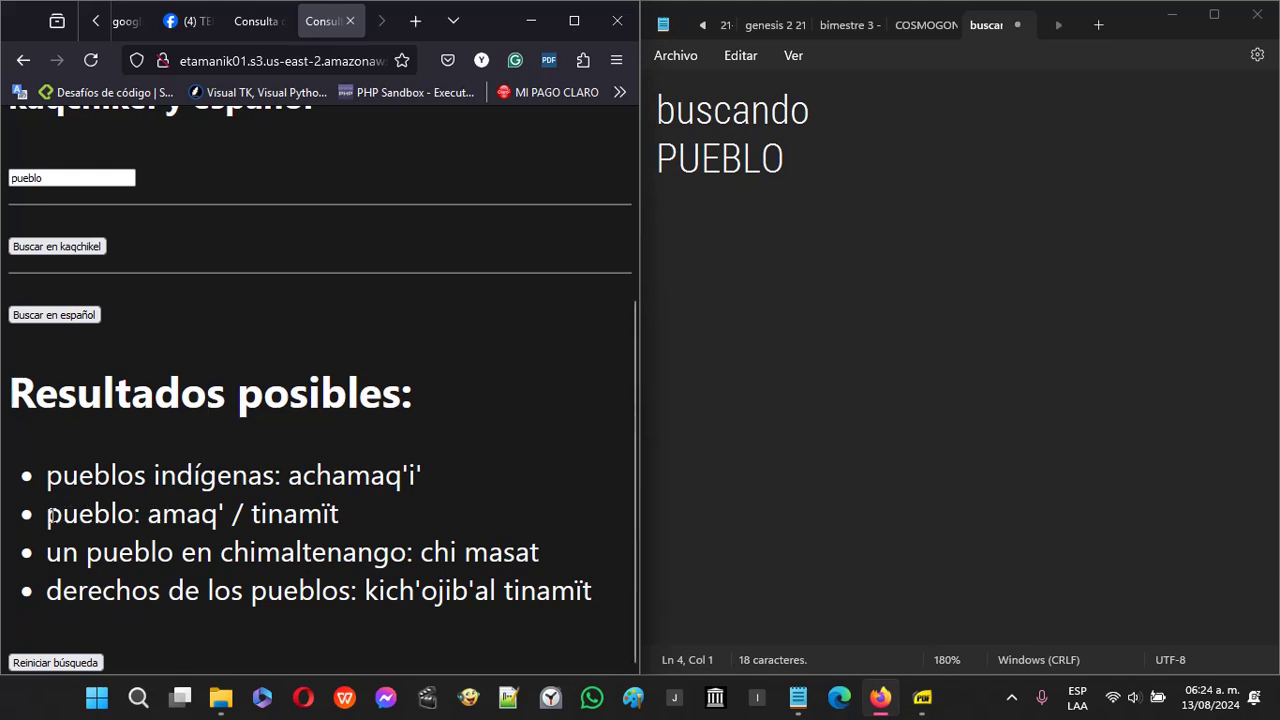
- Copy 'pueblo: amaq' / tinamït' from the results onto its own line under PUEBLO in Notepad
{"action": "left_click_drag", "start_coordinate": [49, 516], "coordinate": [349, 518]}
{"action": "key", "text": "ctrl+c"}
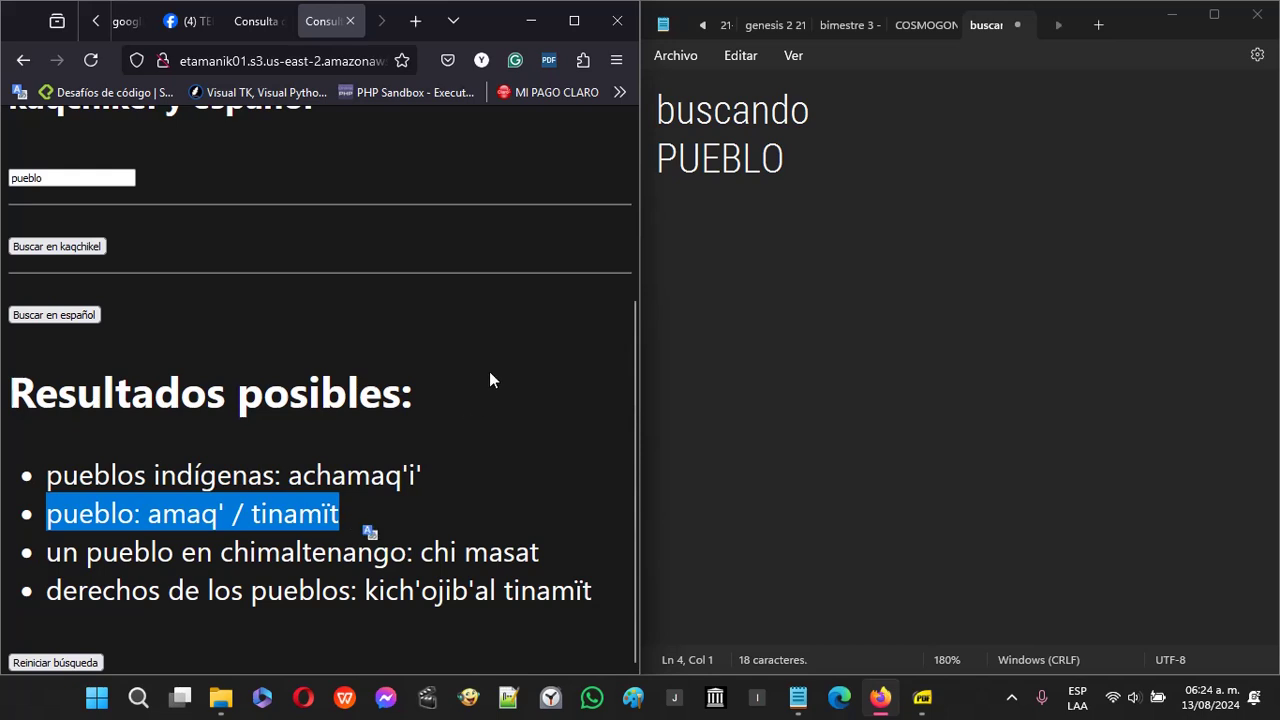
{"action": "left_click", "coordinate": [668, 226]}
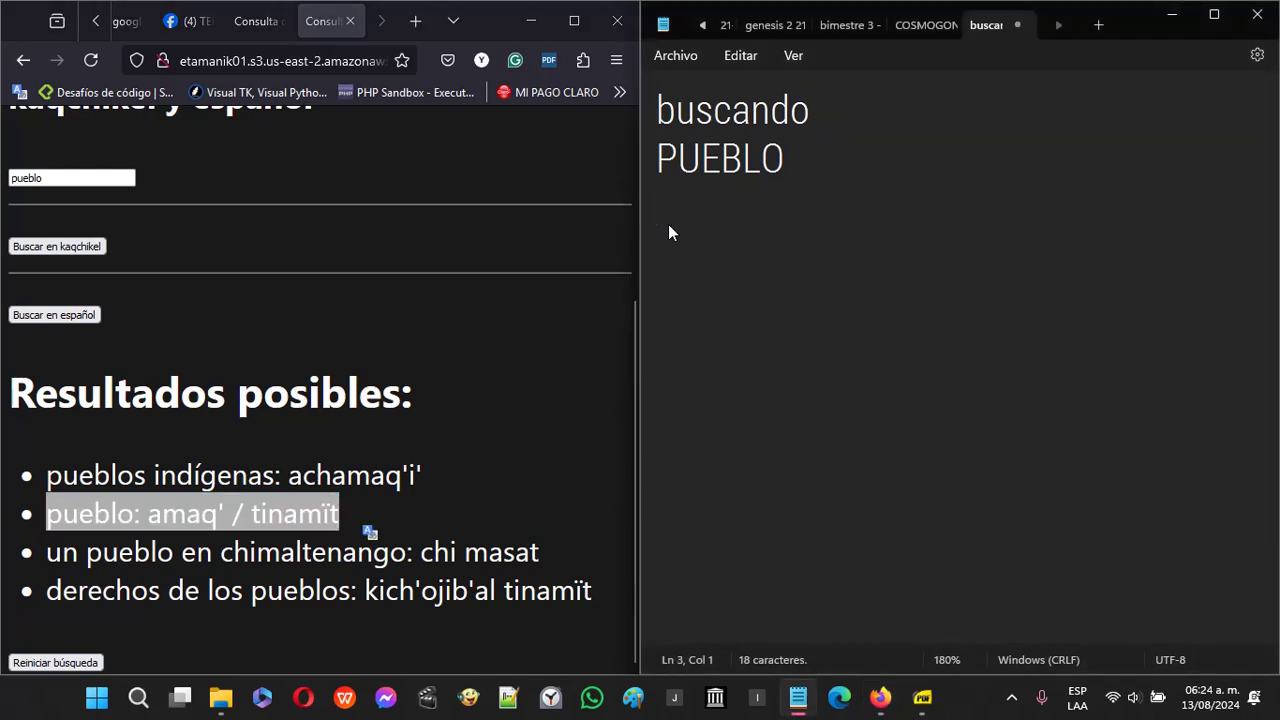
{"action": "key", "text": "Return"}
{"action": "key", "text": "ctrl+v"}
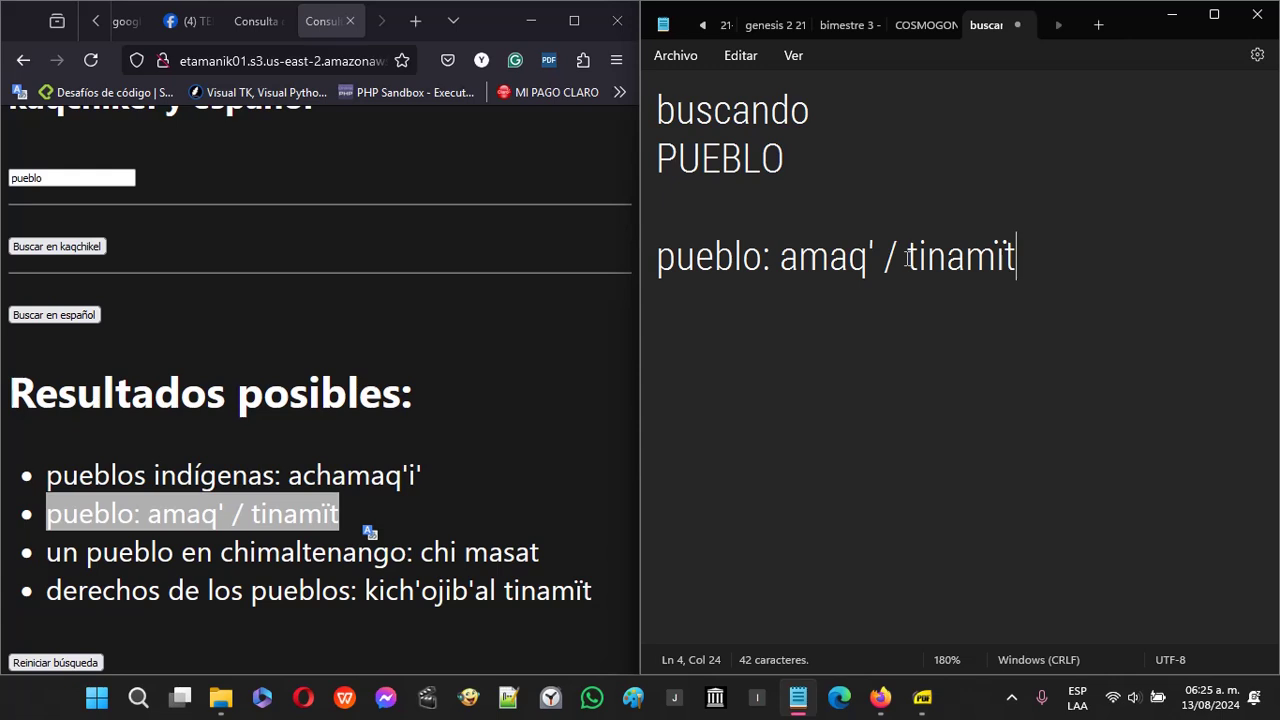
{"action": "key", "text": "Return"}
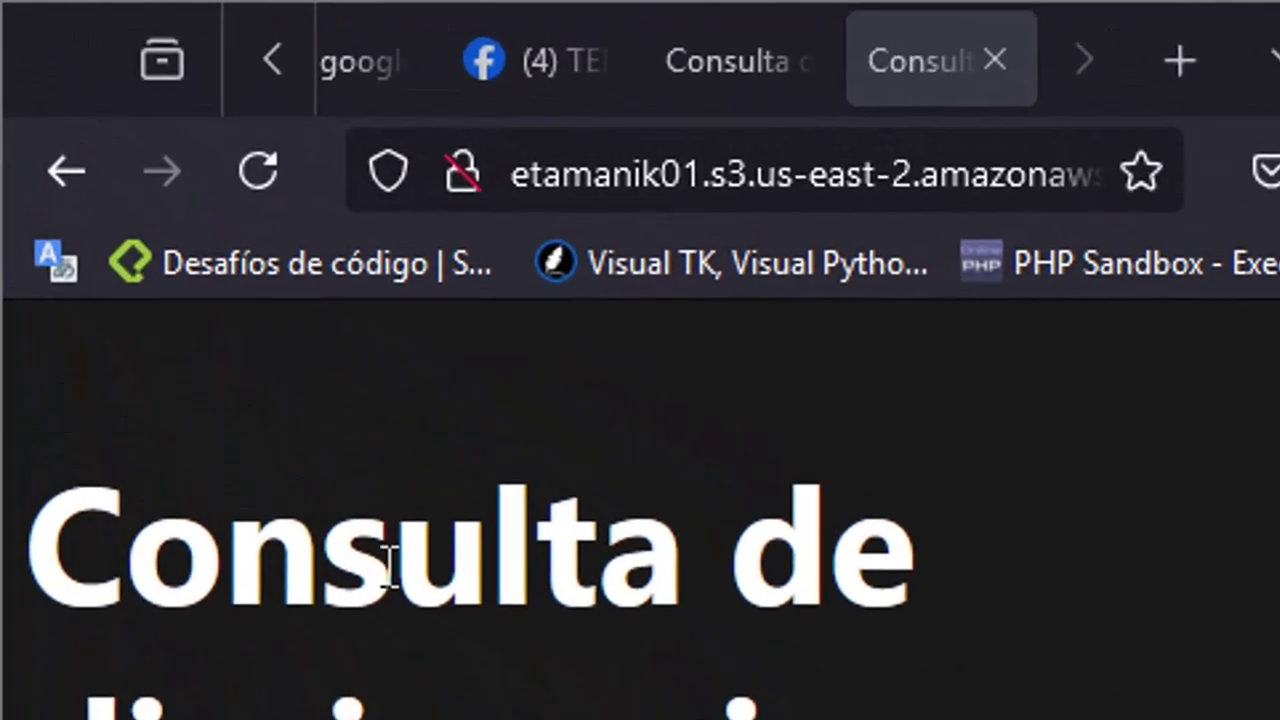
- Return to the lessons home page and choose 'Diccionario k'iche' español extenso' from the dropdown
{"action": "left_click", "coordinate": [58, 182]}
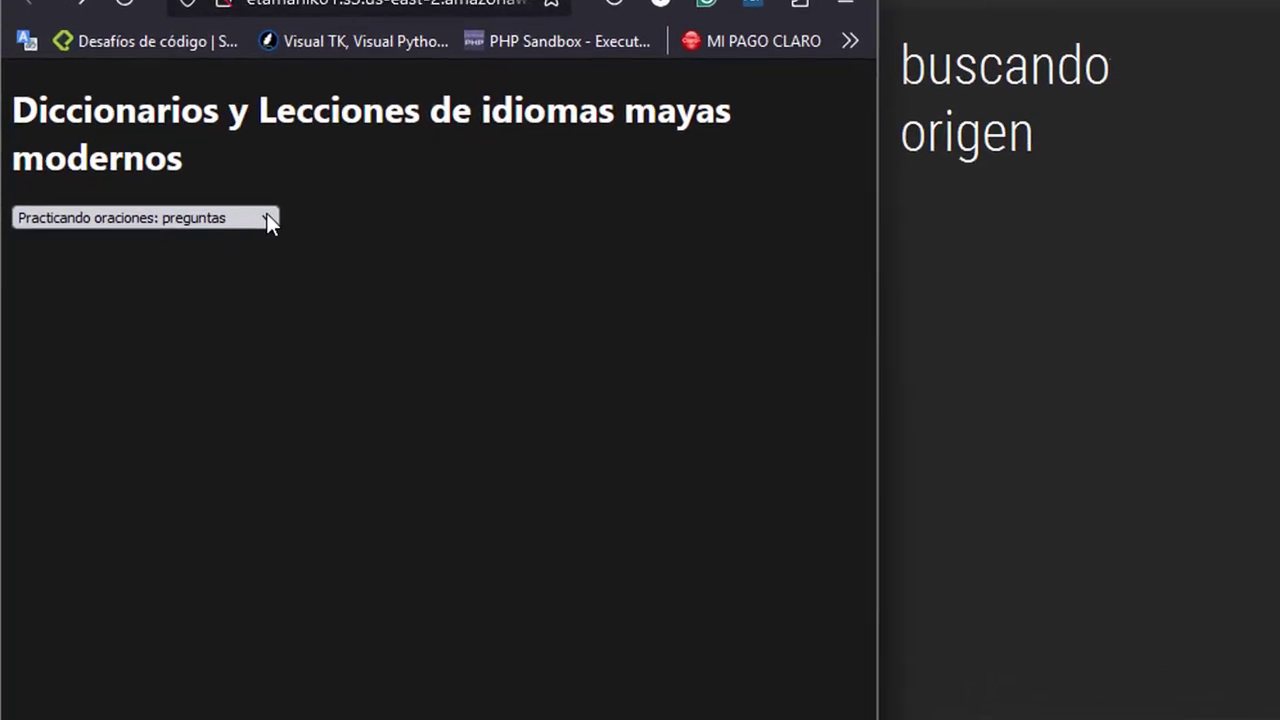
{"action": "left_click", "coordinate": [194, 220]}
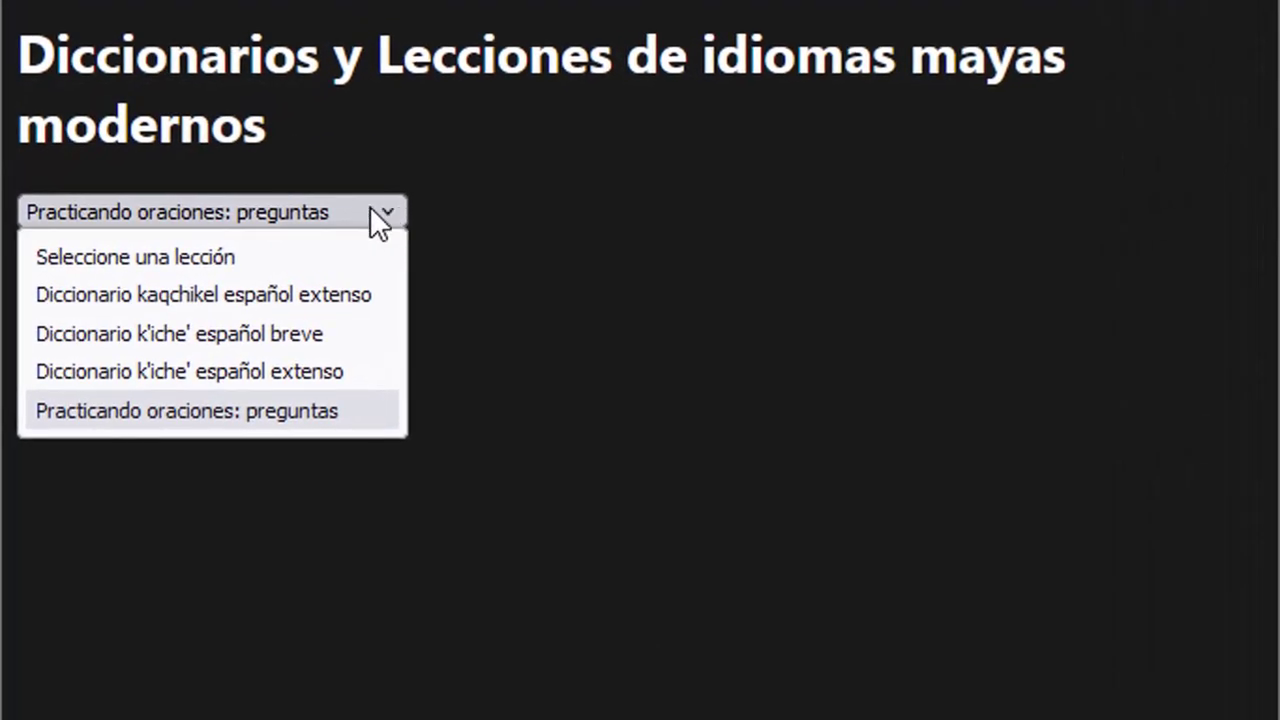
{"action": "left_click", "coordinate": [313, 371]}
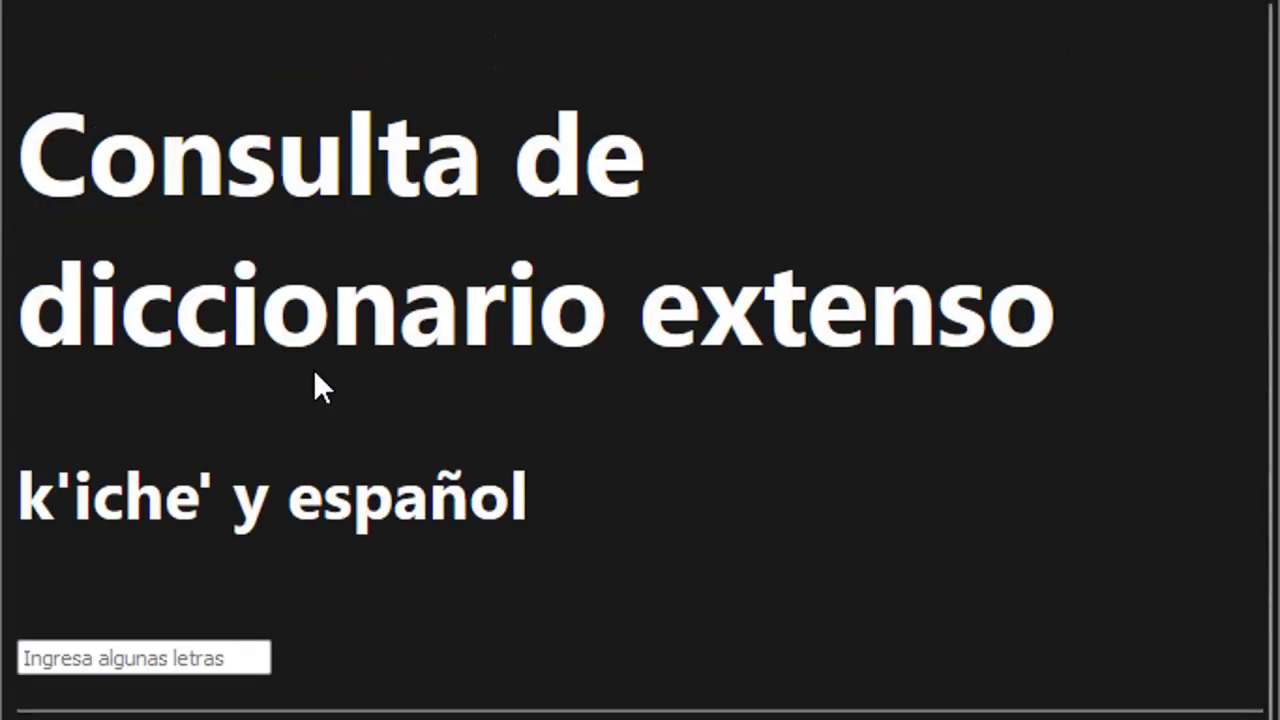
- Search the k'iche' dictionary for origen, getting three results including 'lugar de origen, nuestra comunidad: qajuyub'al'
{"action": "left_click", "coordinate": [77, 360]}
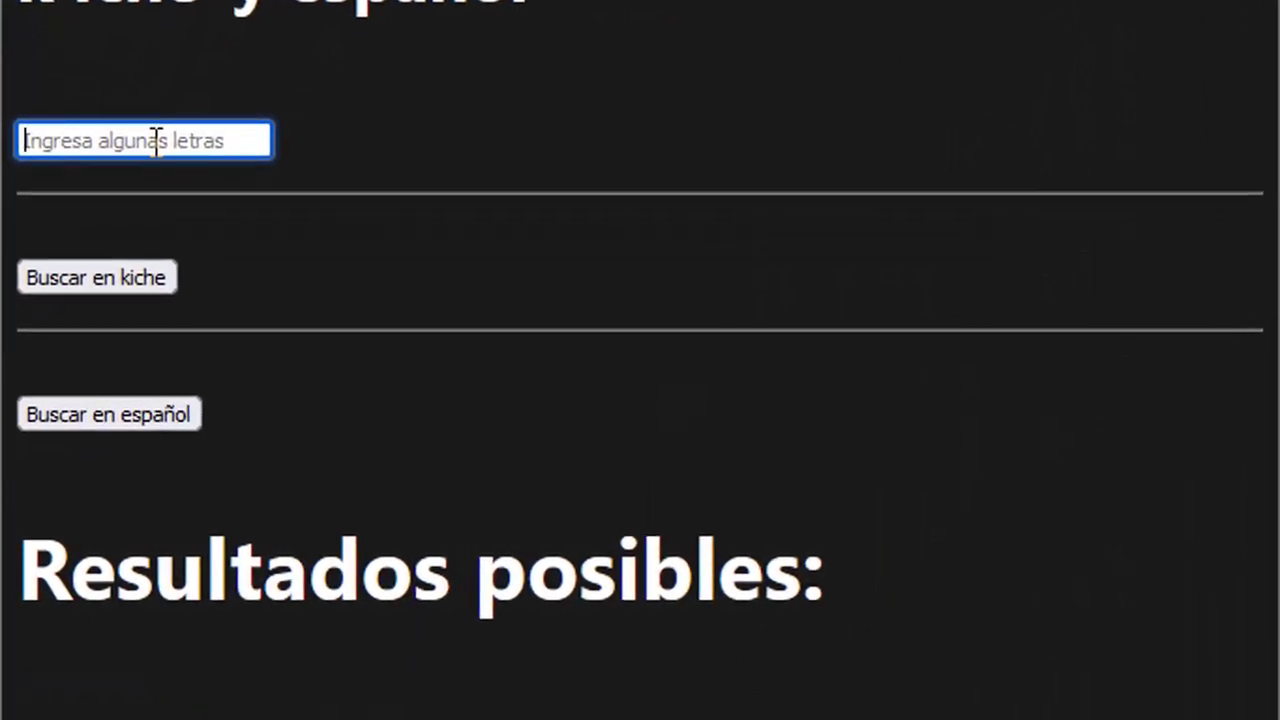
{"action": "type", "text": "orige"}
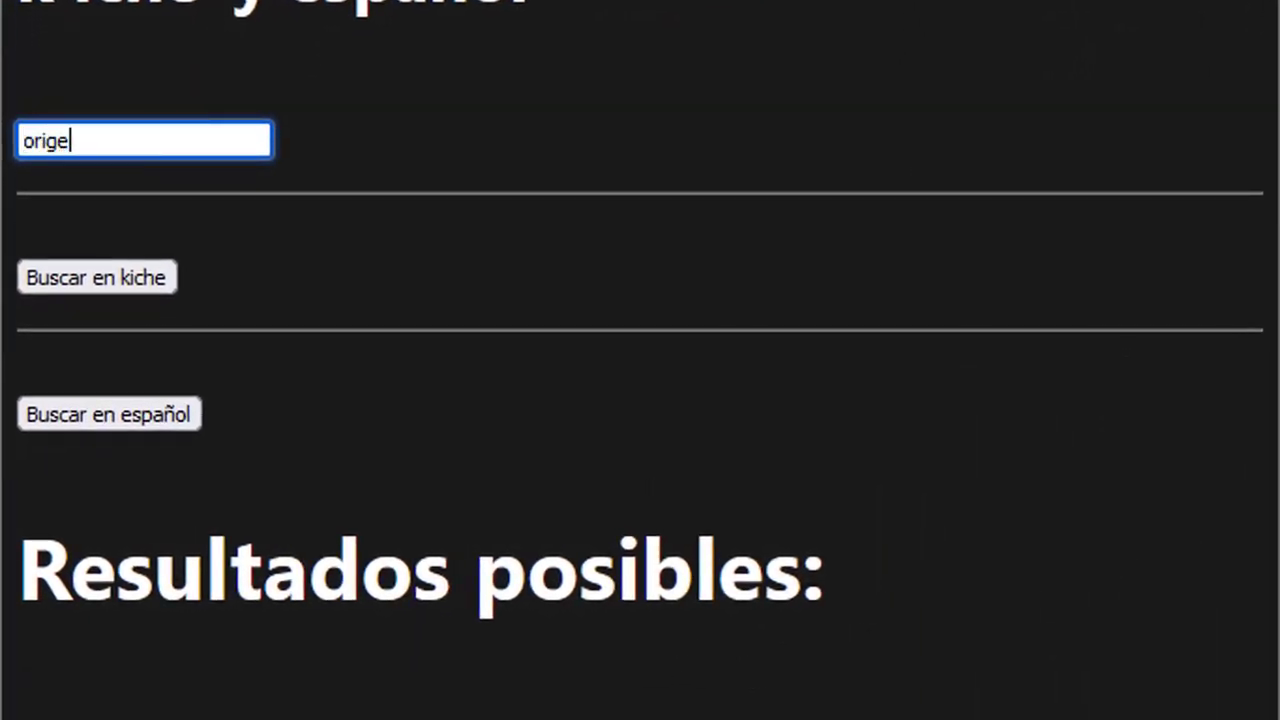
{"action": "type", "text": "n"}
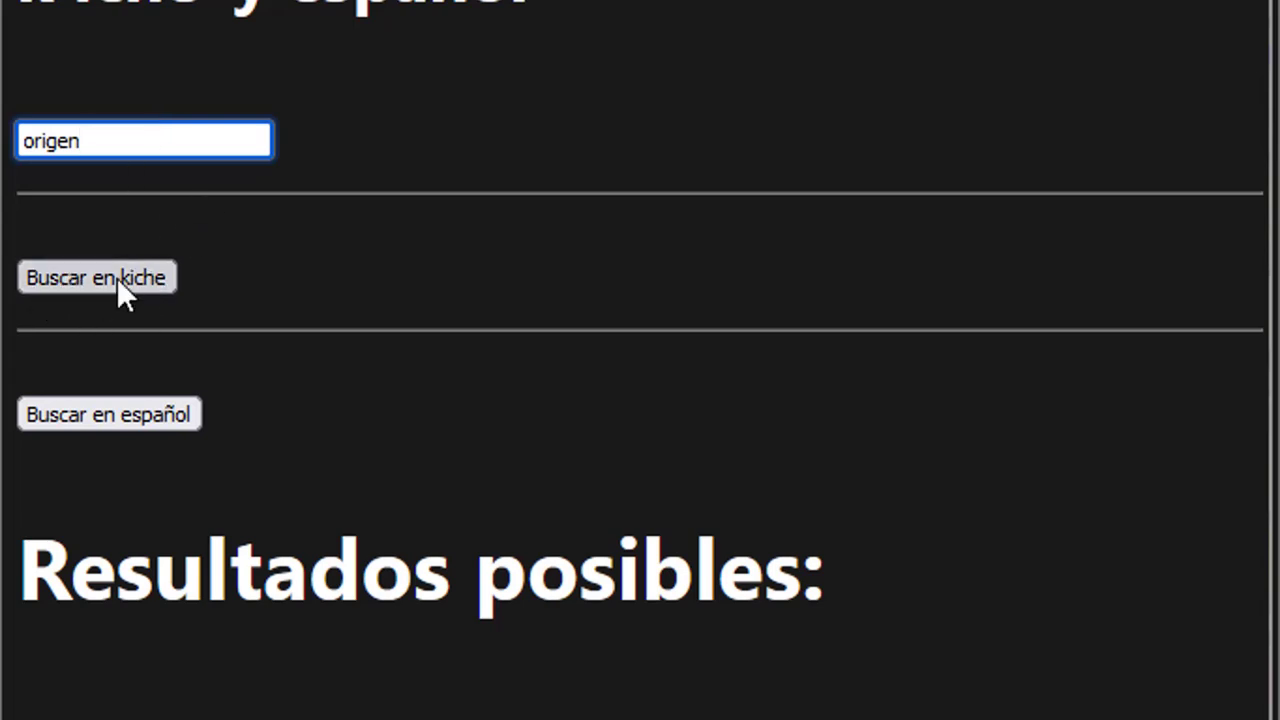
{"action": "left_click", "coordinate": [111, 421]}
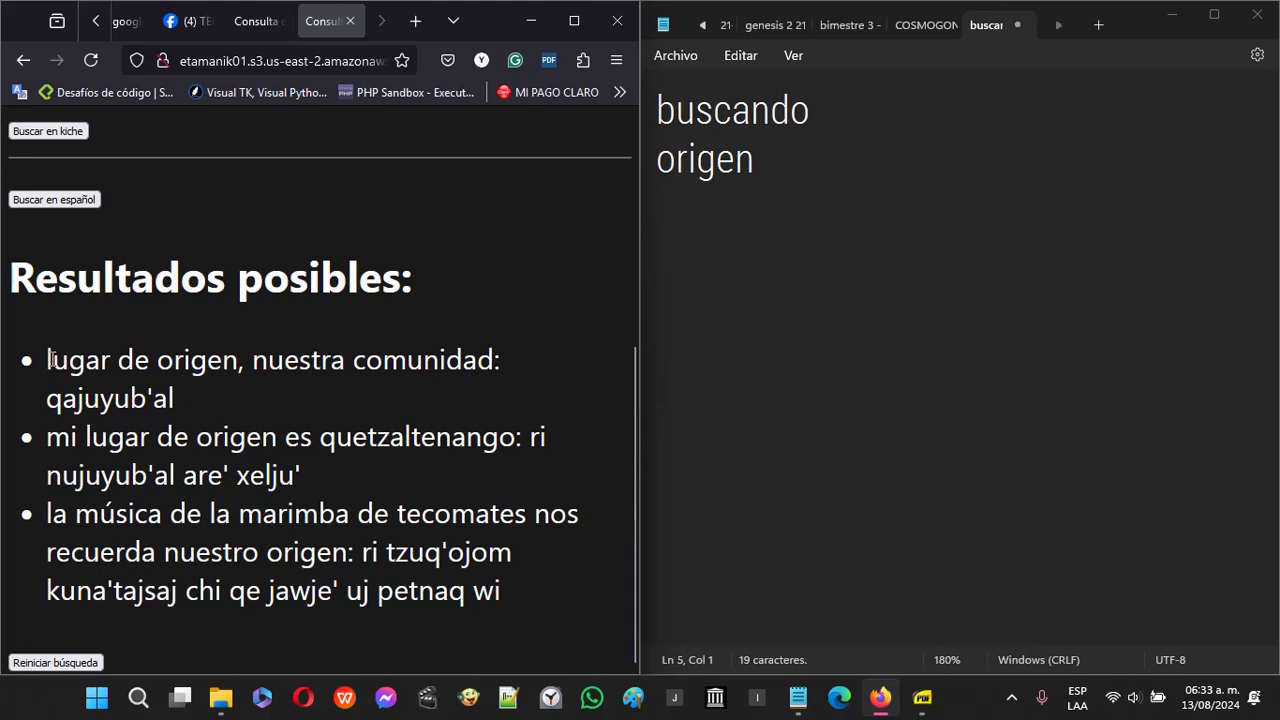
- Copy 'lugar de origen, nuestra comunidad: qajuyub'al' into the notes under origen, after a blank line
{"action": "left_click_drag", "start_coordinate": [49, 359], "coordinate": [157, 395]}
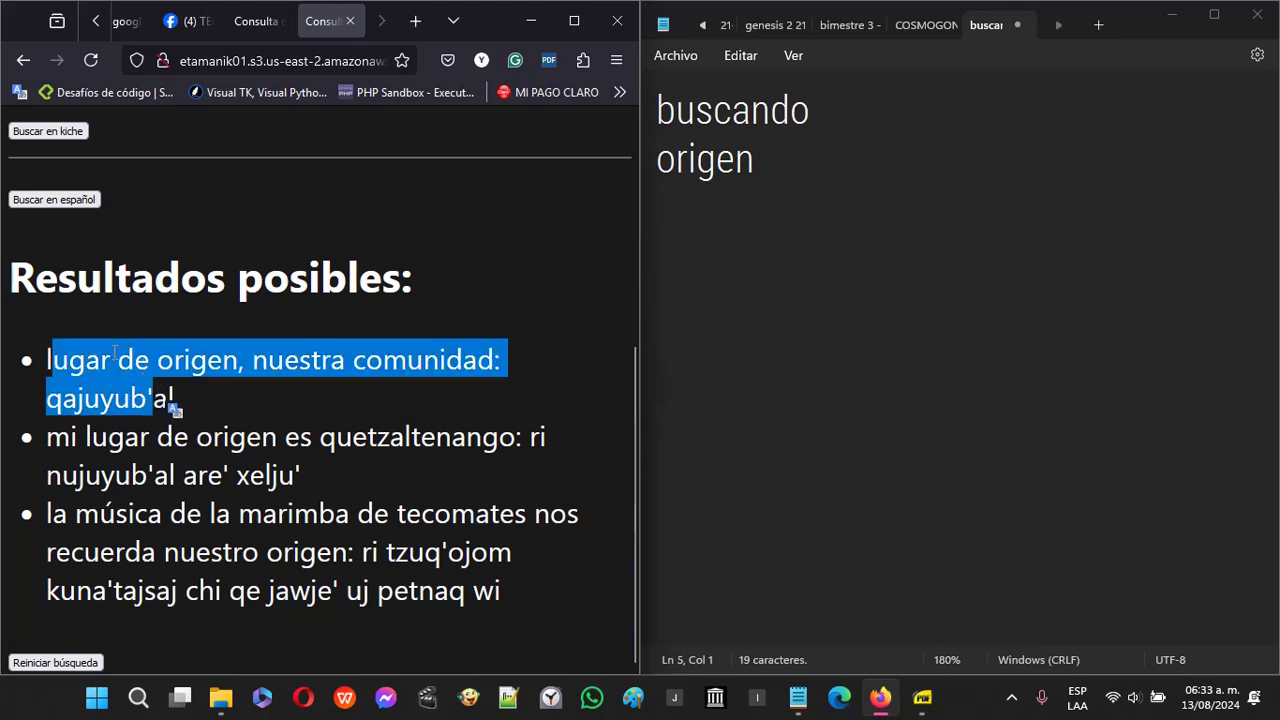
{"action": "left_click", "coordinate": [81, 352]}
{"action": "triple_click", "coordinate": [81, 352]}
{"action": "key", "text": "ctrl+c"}
{"action": "left_click", "coordinate": [668, 216]}
{"action": "key", "text": "ctrl+v"}
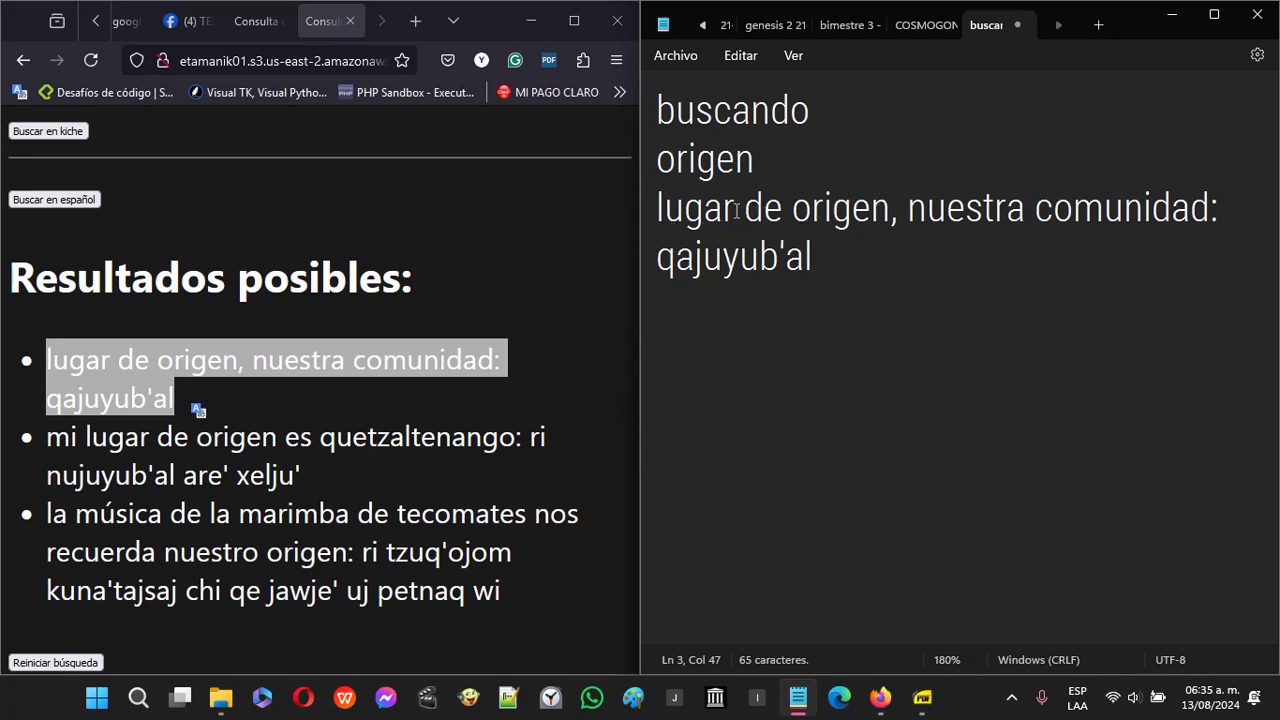
{"action": "left_click", "coordinate": [758, 170]}
{"action": "key", "text": "Return"}
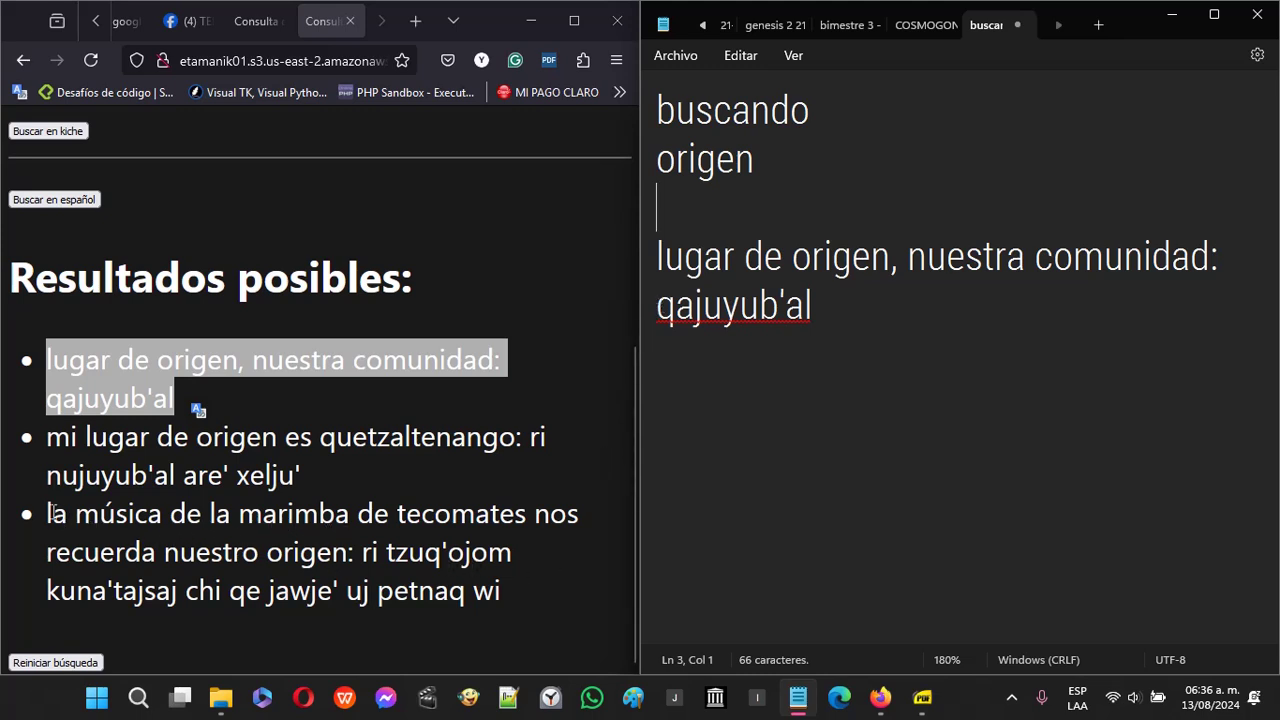
- Select the third origen result about marimba music, then the first result line again
{"action": "mouse_move", "coordinate": [48, 513]}
{"action": "left_mouse_down"}
{"action": "mouse_move", "coordinate": [240, 580]}
{"action": "mouse_move", "coordinate": [498, 591]}
{"action": "left_mouse_up"}
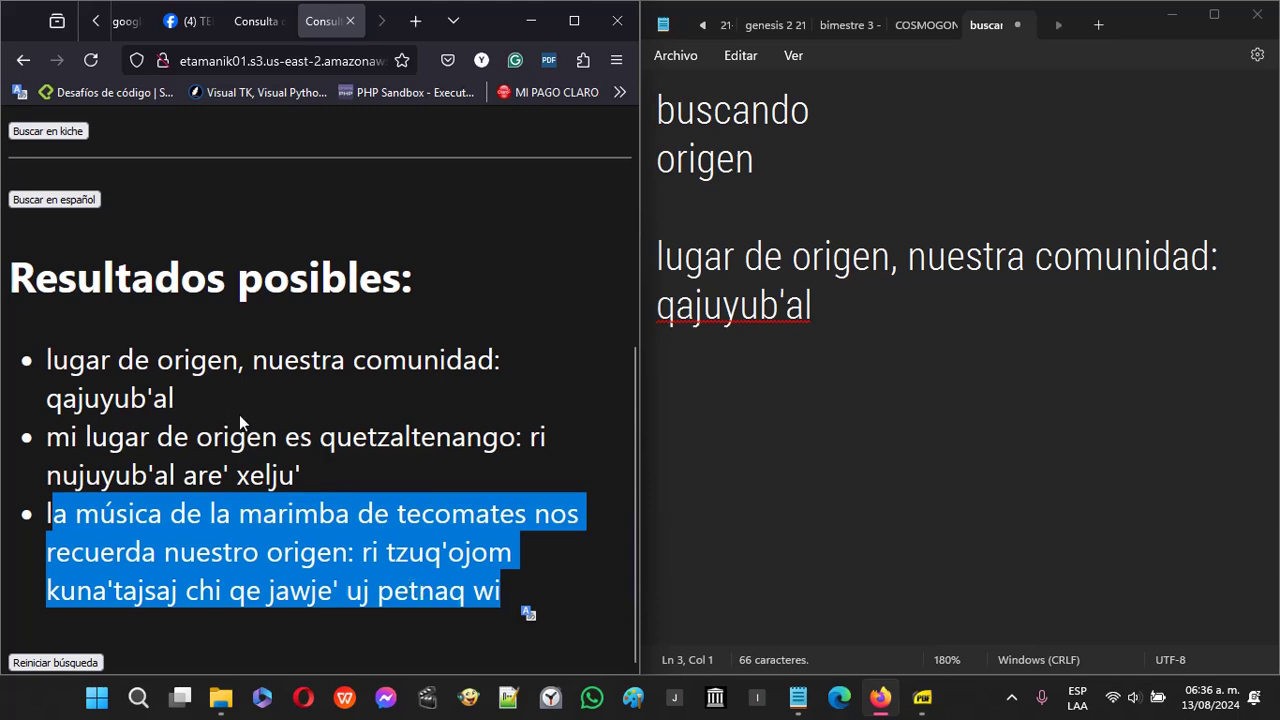
{"action": "left_click_drag", "start_coordinate": [47, 358], "coordinate": [177, 395]}
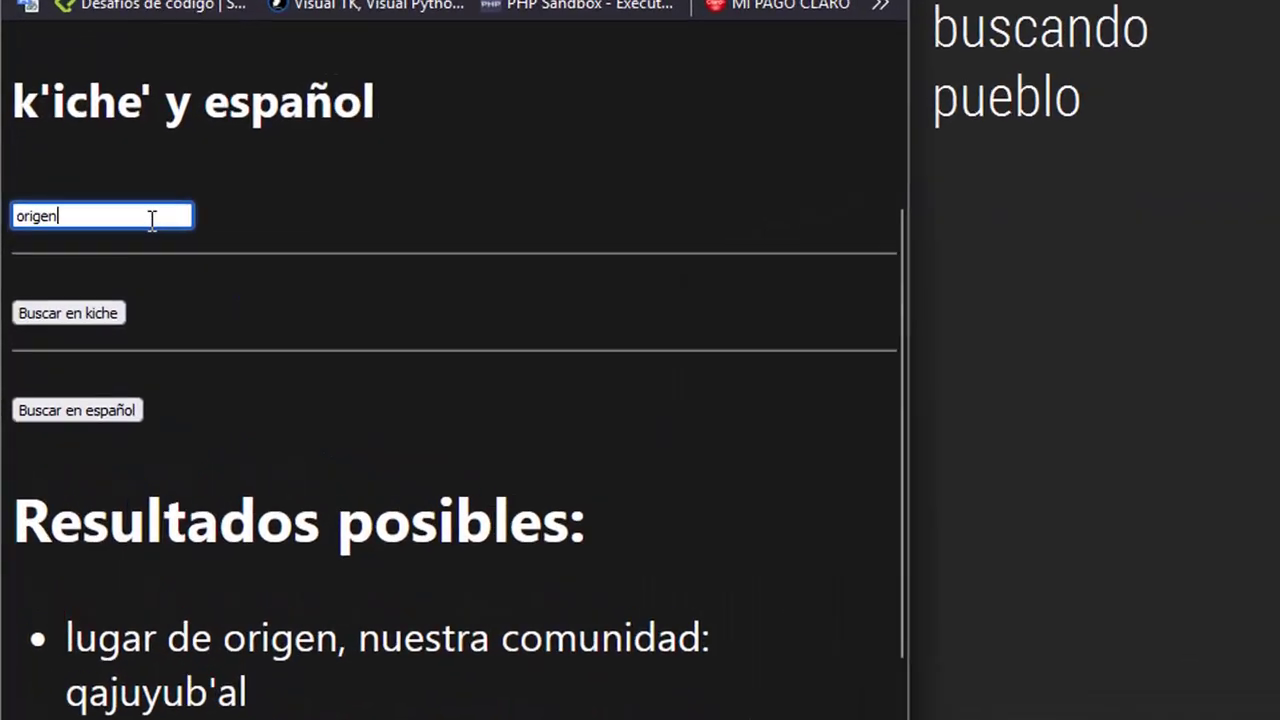
- Replace origen with 'pueblo' and search the dictionary in Spanish, showing 'pueblo: tinamit' first
{"action": "double_click", "coordinate": [151, 220]}
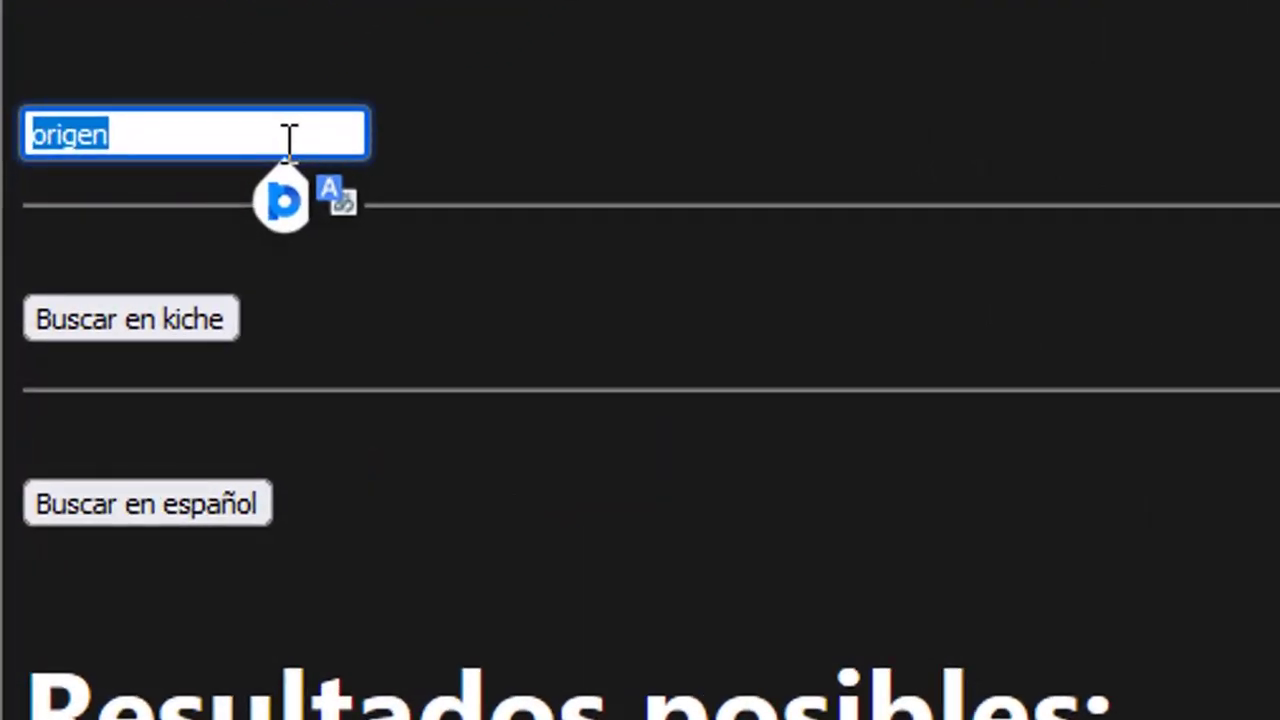
{"action": "type", "text": "p"}
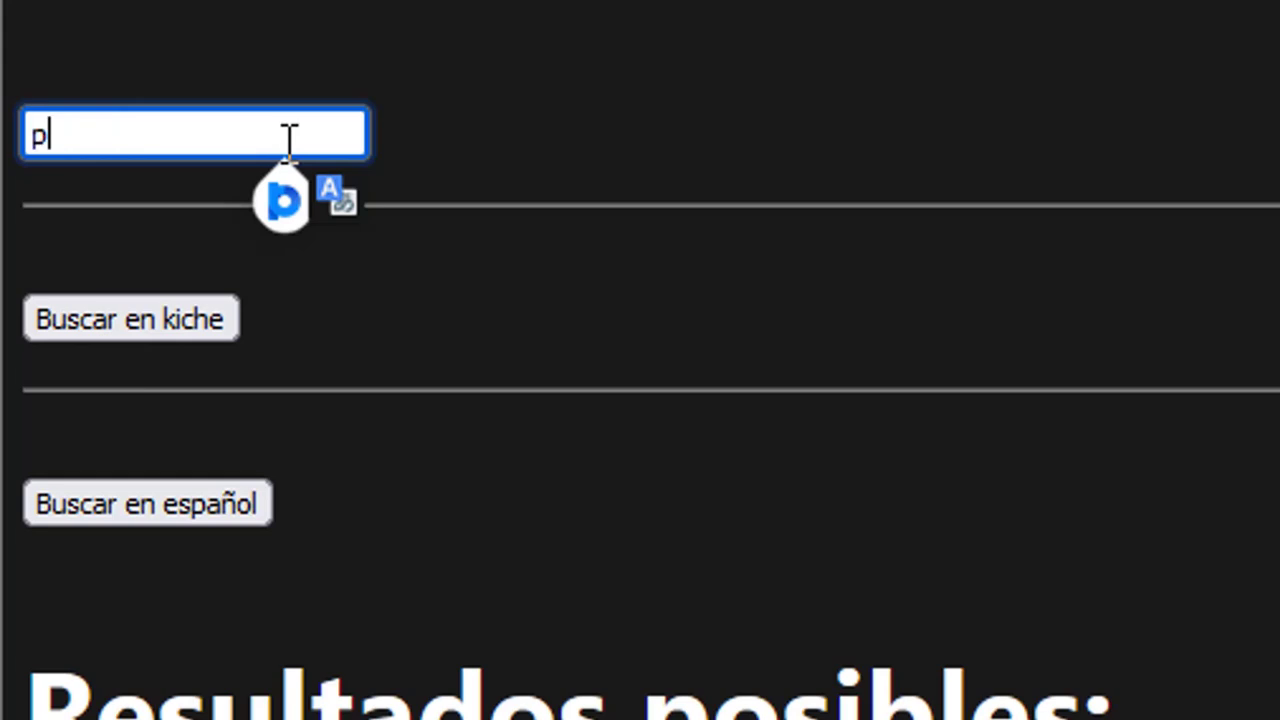
{"action": "type", "text": "uebl"}
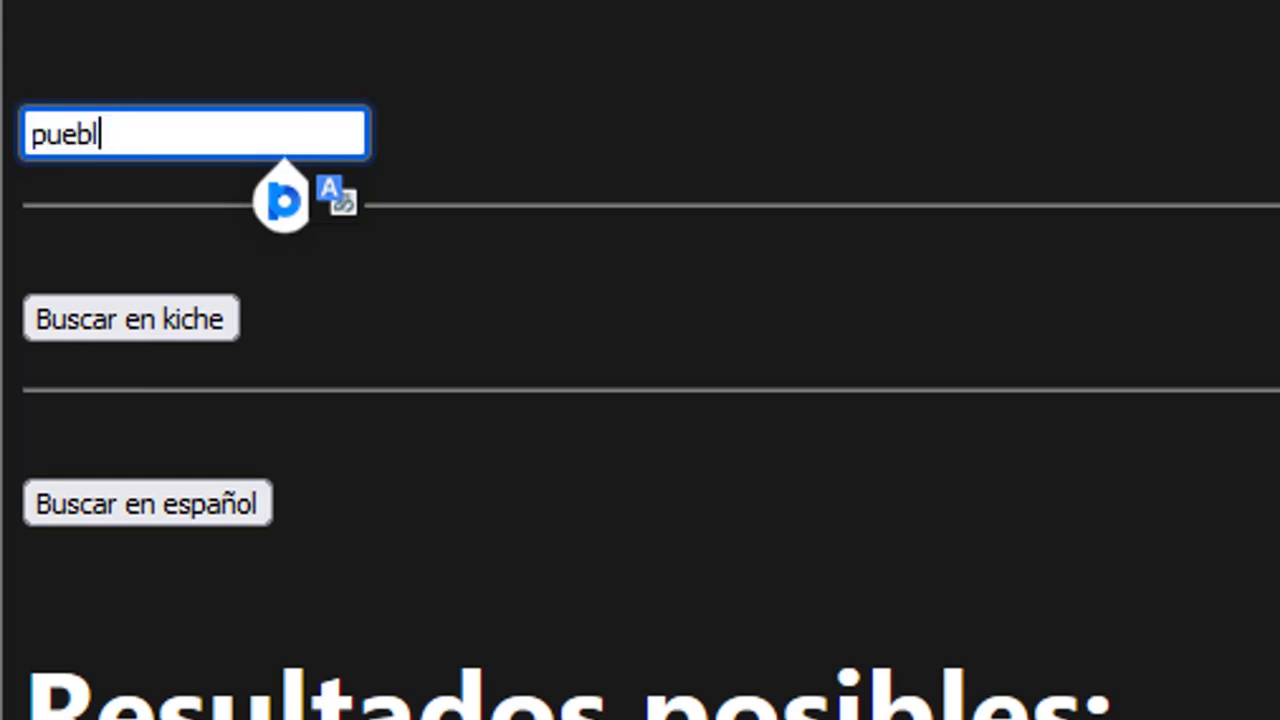
{"action": "type", "text": "o"}
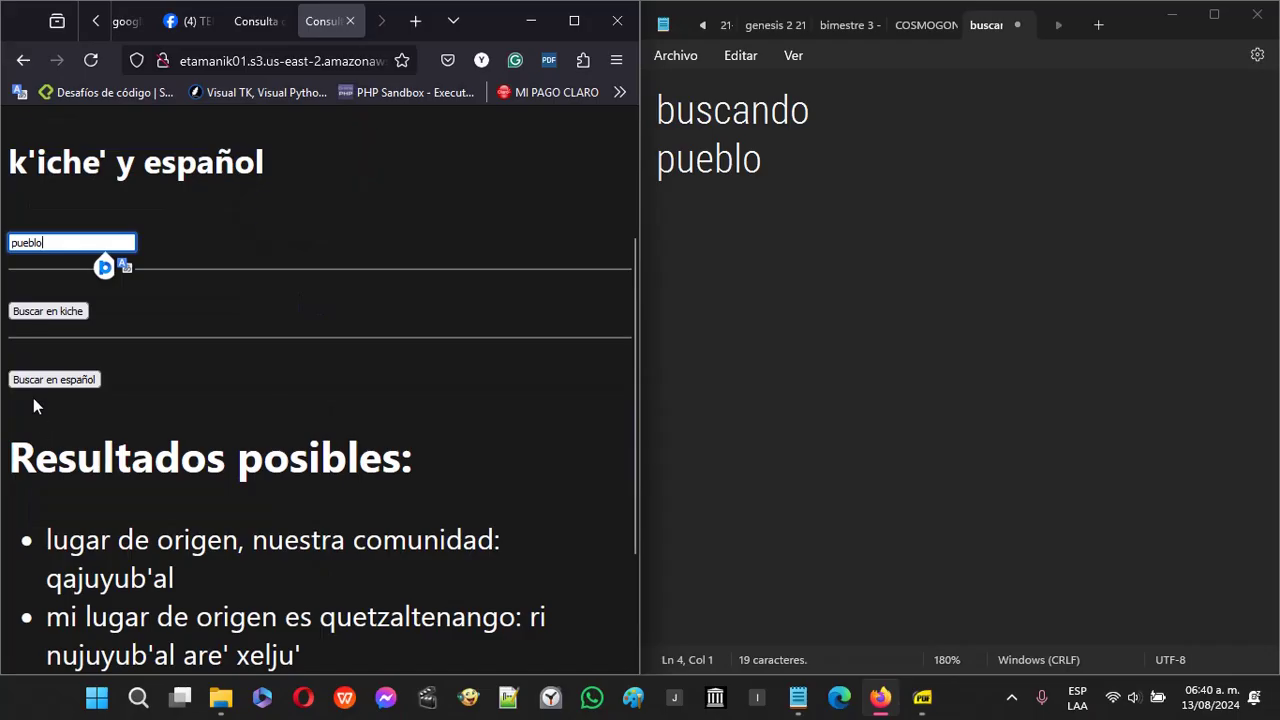
{"action": "left_click", "coordinate": [62, 384]}
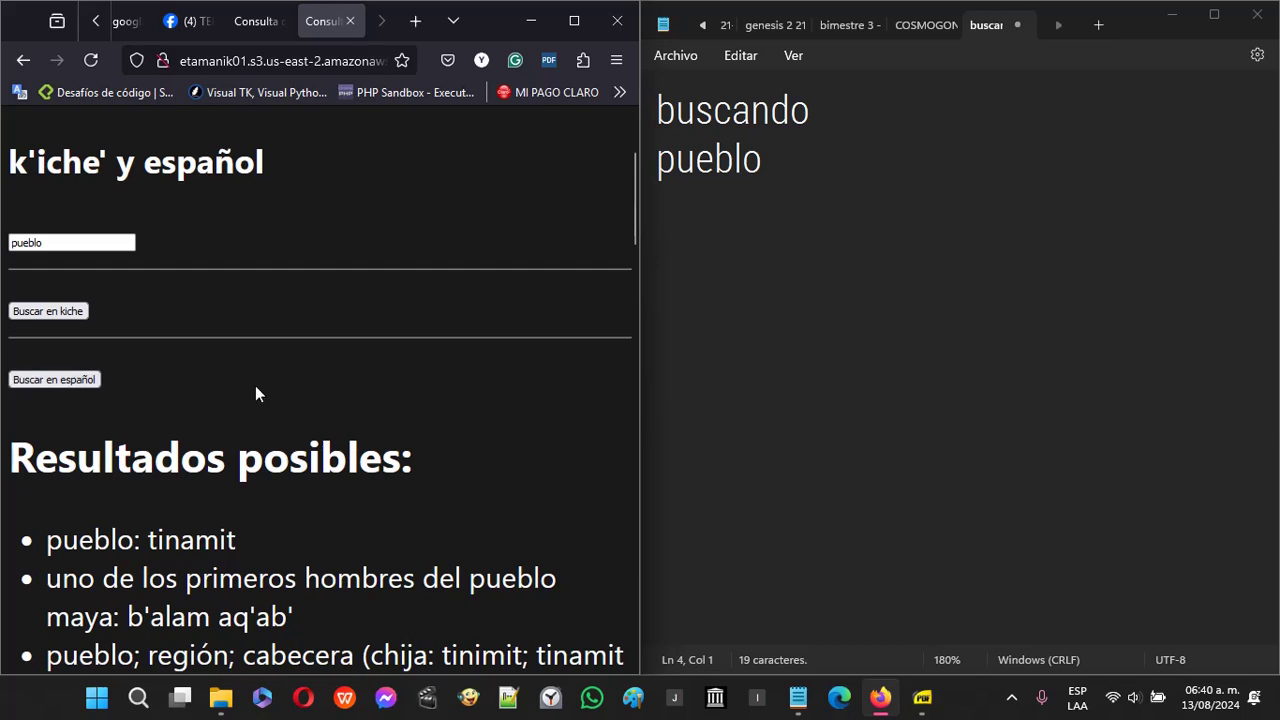
{"action": "left_click_drag", "start_coordinate": [634, 218], "coordinate": [634, 276]}
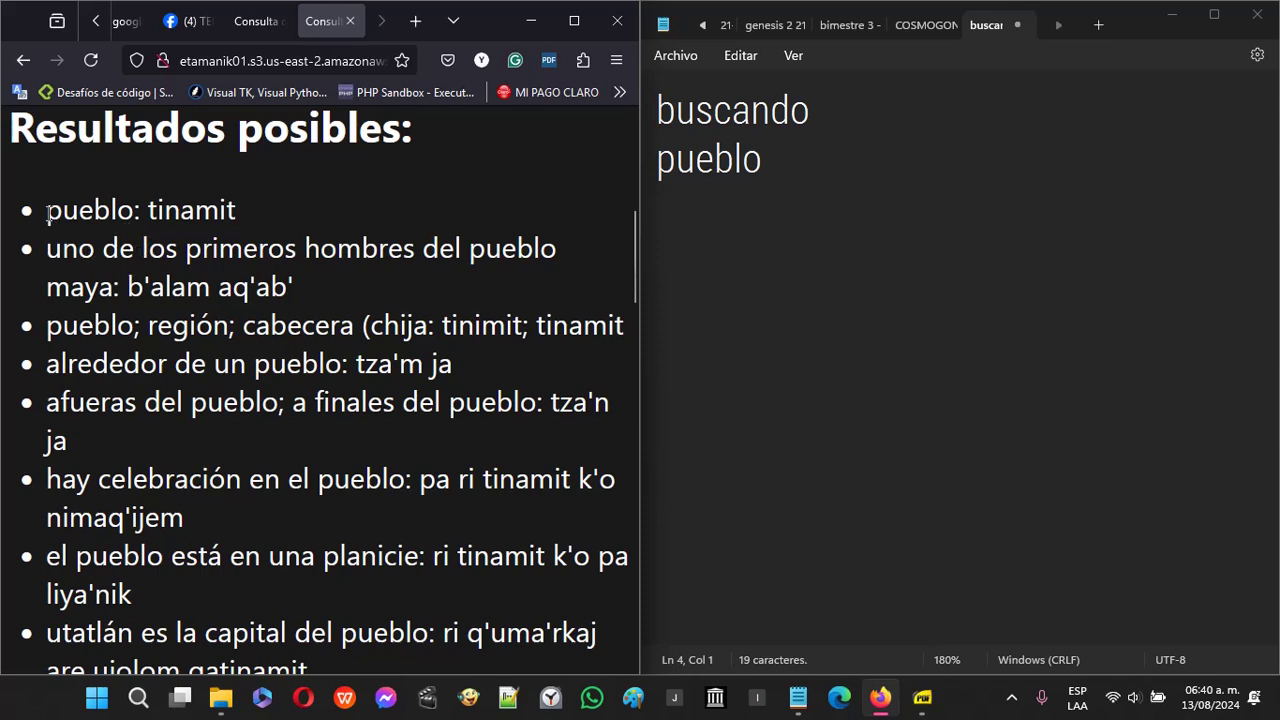
- Copy 'pueblo: tinamit' into the notes on a new line below pueblo
{"action": "left_click_drag", "start_coordinate": [47, 212], "coordinate": [238, 214]}
{"action": "key", "text": "ctrl+c"}
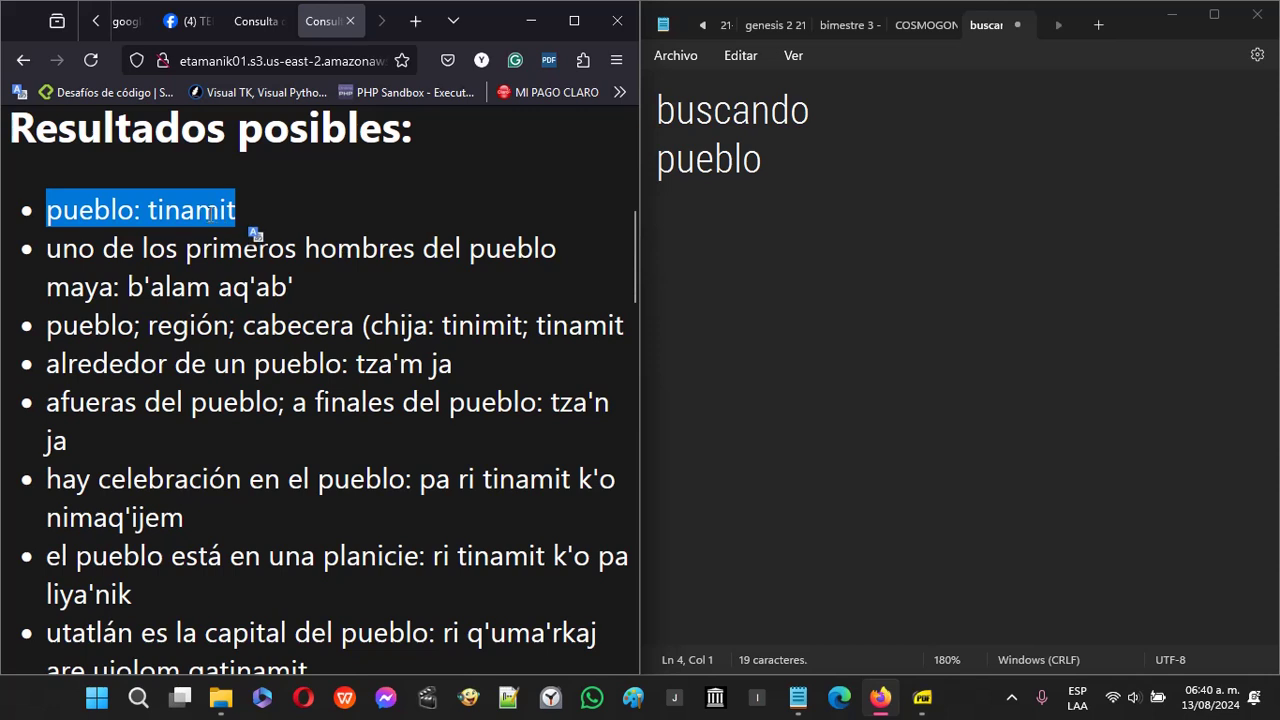
{"action": "left_click", "coordinate": [664, 218]}
{"action": "key", "text": "Return"}
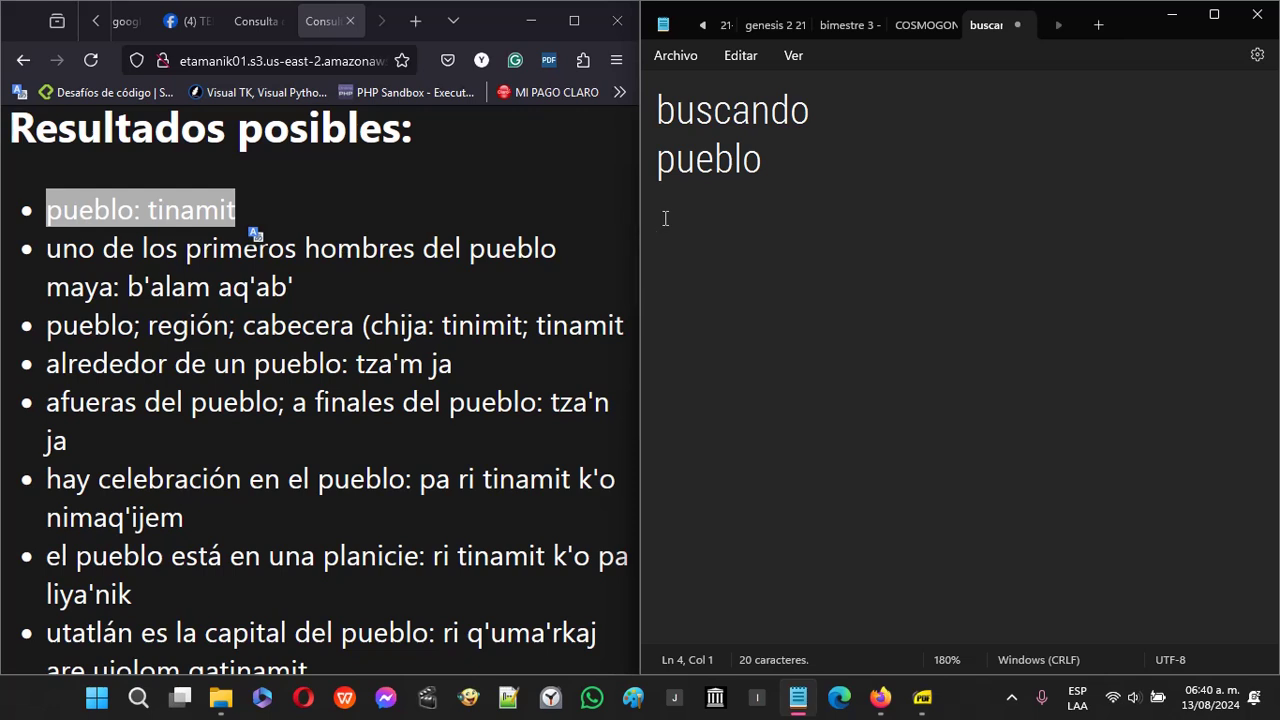
{"action": "key", "text": "ctrl+v"}
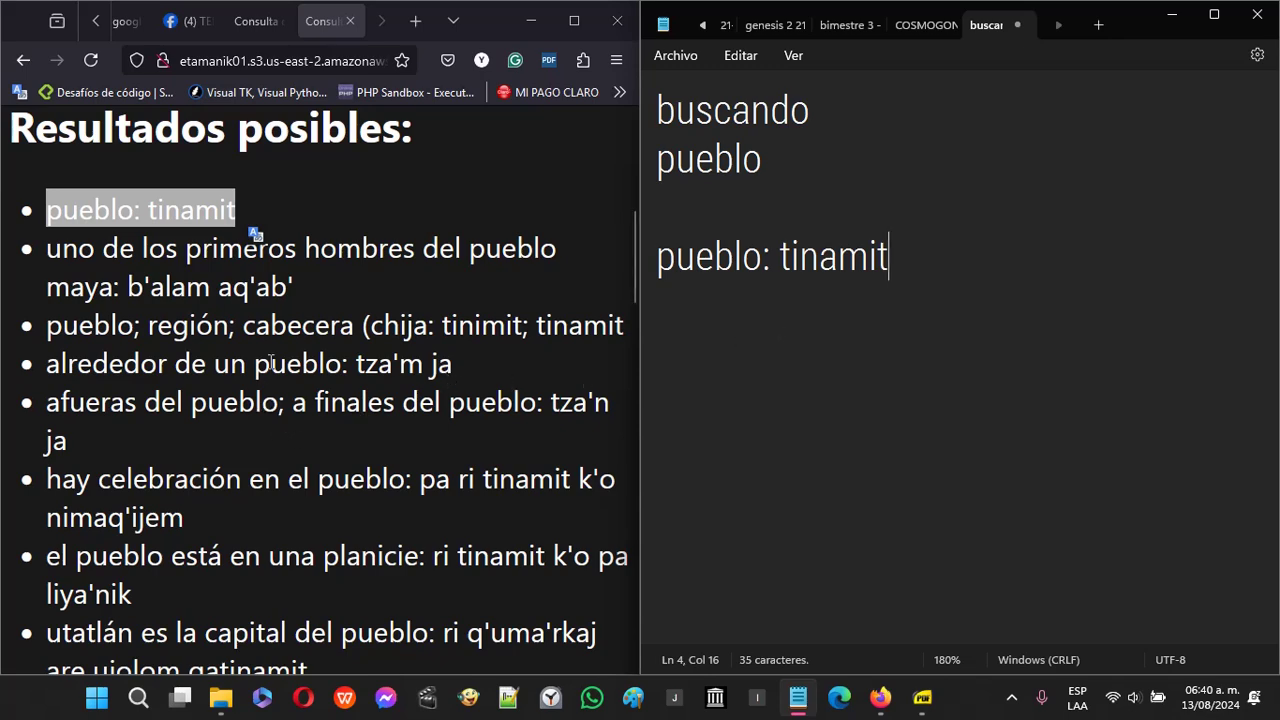
- Scroll down through the pueblo results, then back up toward 'pueblo: tinamit'
{"action": "scroll", "coordinate": [270, 363], "scroll_direction": "down", "scroll_amount": 3}
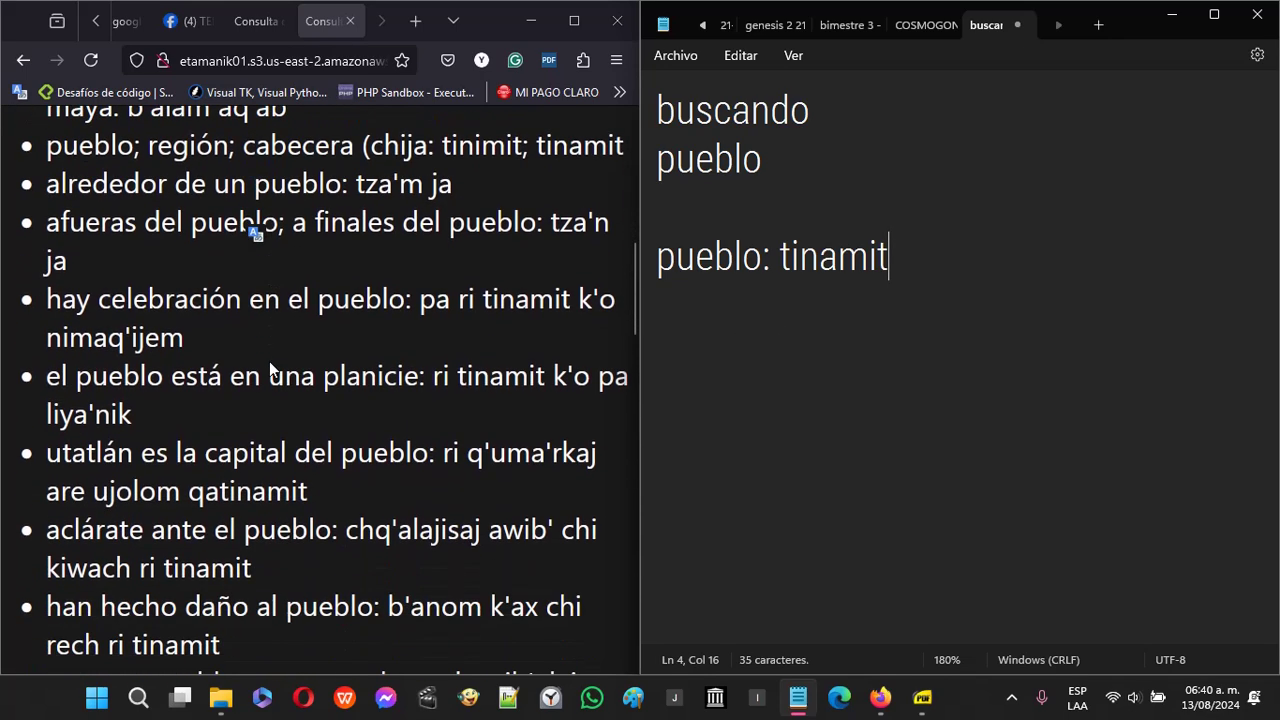
{"action": "scroll", "coordinate": [270, 370], "scroll_direction": "down", "scroll_amount": 2}
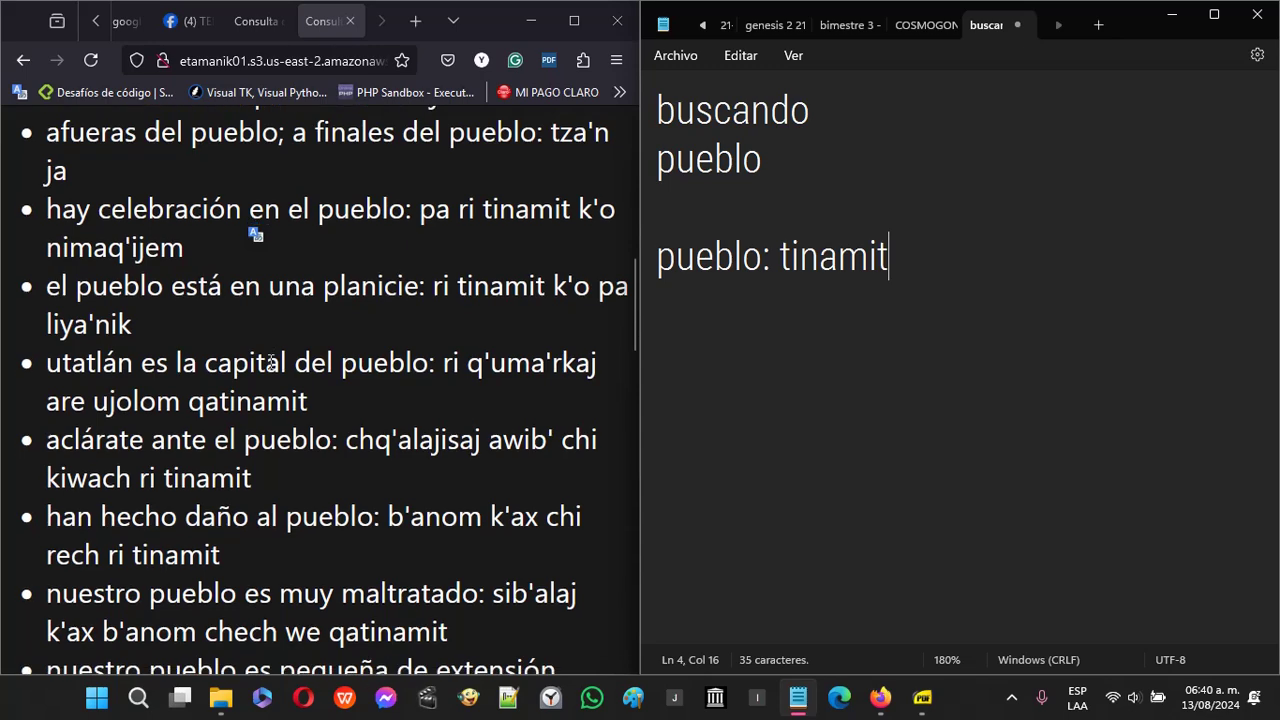
{"action": "scroll", "coordinate": [271, 363], "scroll_direction": "down", "scroll_amount": 3}
{"action": "scroll", "coordinate": [271, 363], "scroll_direction": "down", "scroll_amount": 1}
{"action": "scroll", "coordinate": [271, 363], "scroll_direction": "down", "scroll_amount": 2}
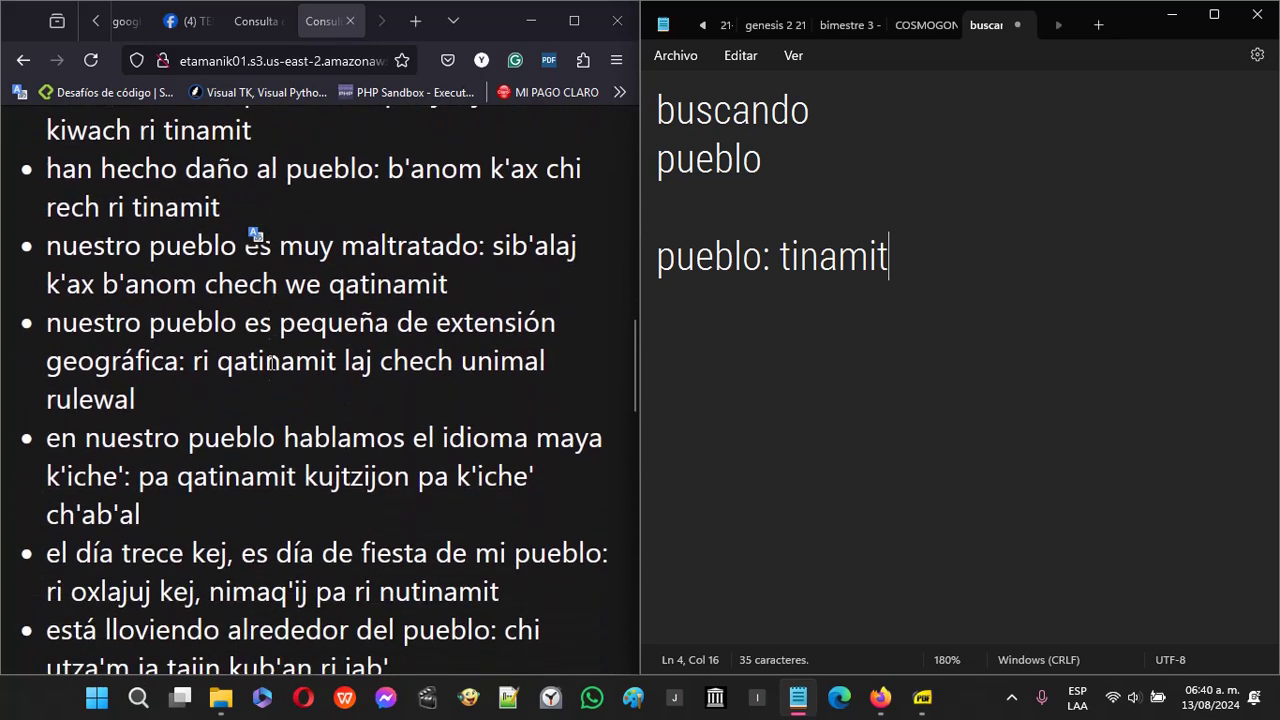
{"action": "scroll", "coordinate": [271, 363], "scroll_direction": "down", "scroll_amount": 1}
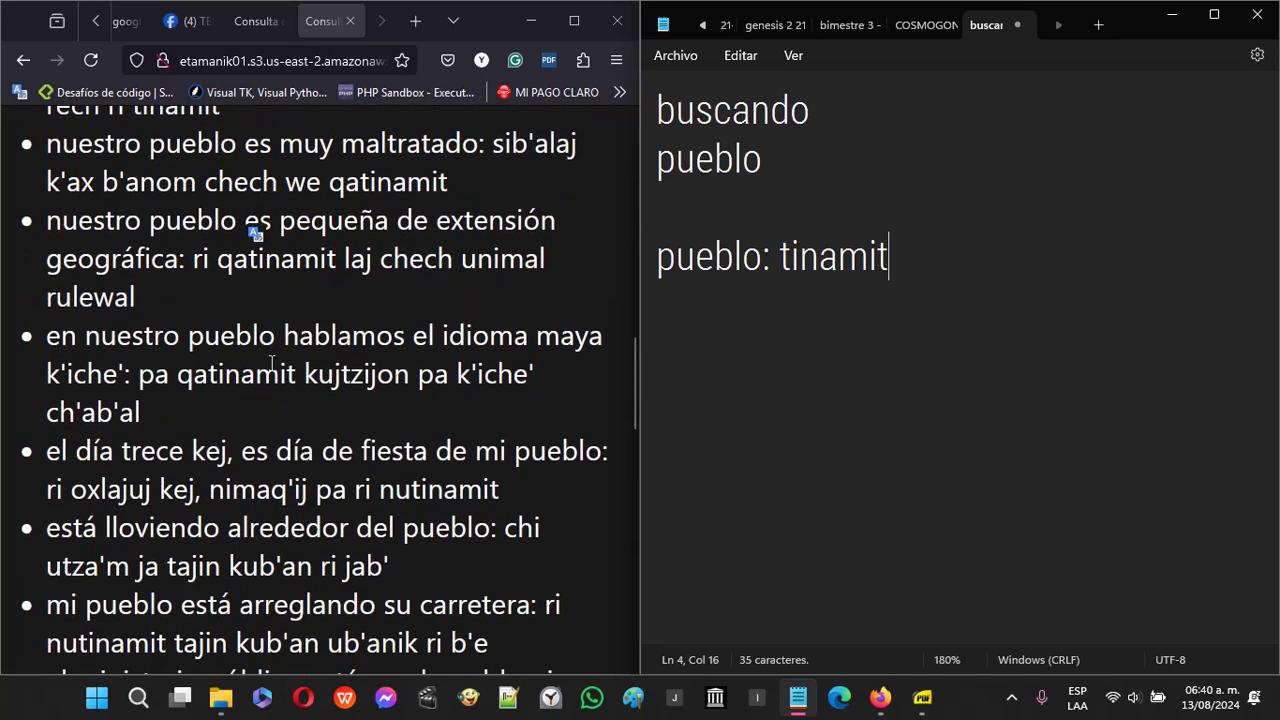
{"action": "scroll", "coordinate": [271, 363], "scroll_direction": "down", "scroll_amount": 2}
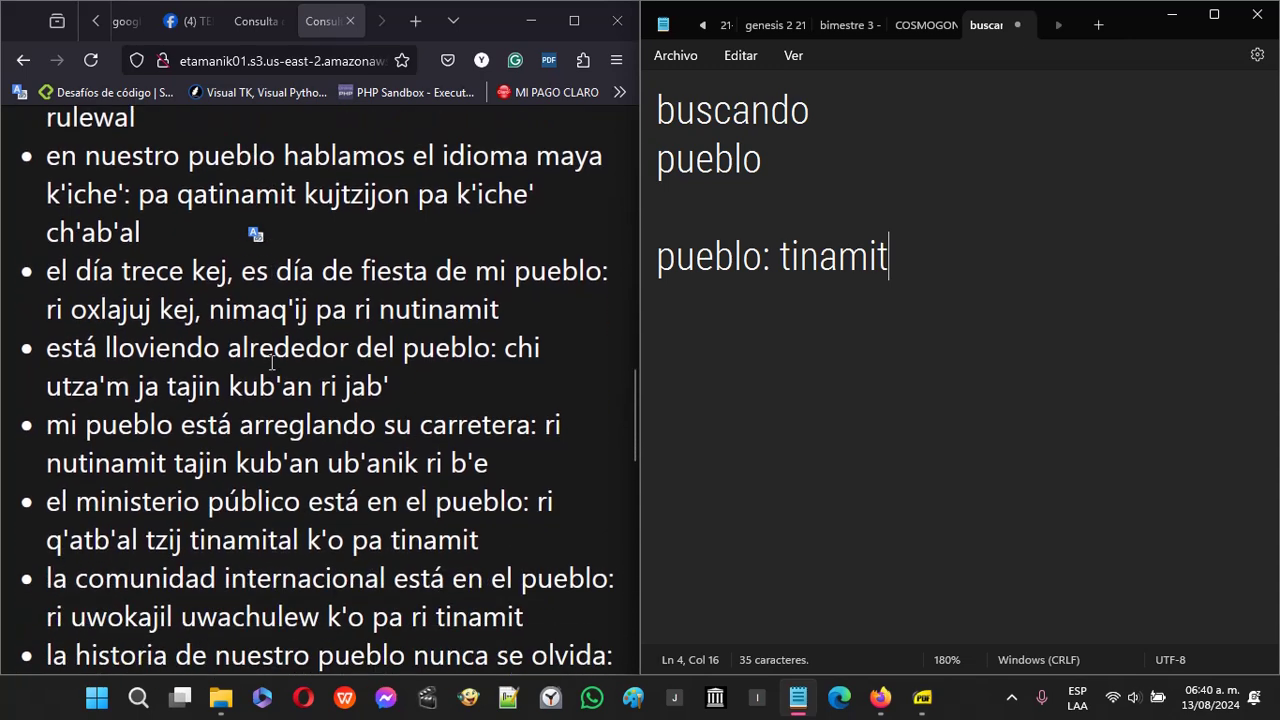
{"action": "scroll", "coordinate": [271, 363], "scroll_direction": "down", "scroll_amount": 2}
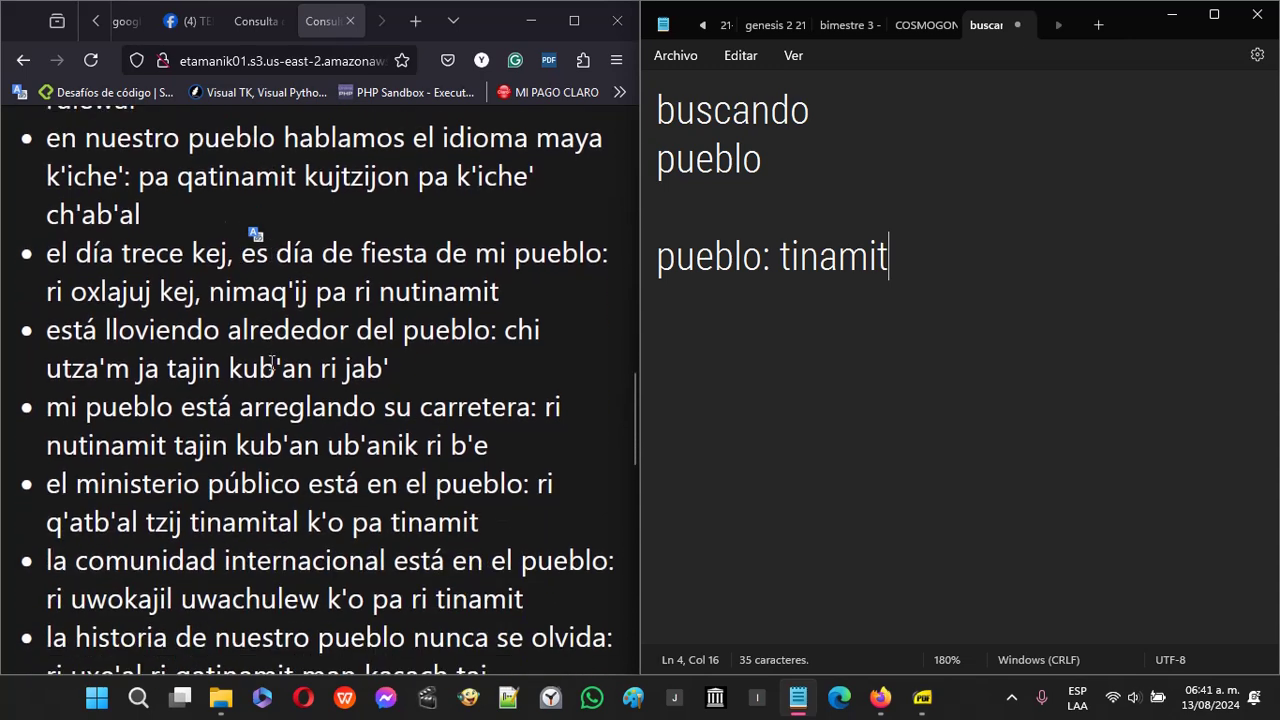
{"action": "scroll", "coordinate": [271, 363], "scroll_direction": "down", "scroll_amount": 1}
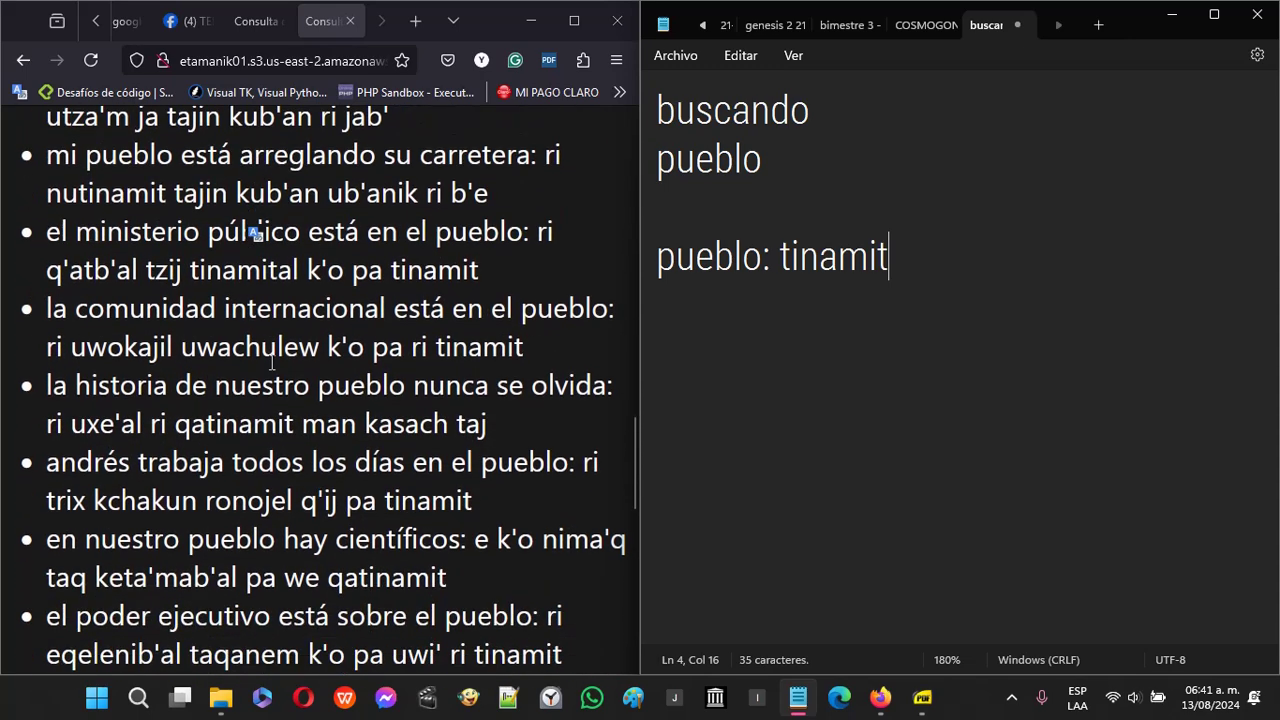
{"action": "scroll", "coordinate": [271, 363], "scroll_direction": "up", "scroll_amount": 5}
{"action": "scroll", "coordinate": [271, 363], "scroll_direction": "up", "scroll_amount": 10}
{"action": "scroll", "coordinate": [271, 363], "scroll_direction": "up", "scroll_amount": 4}
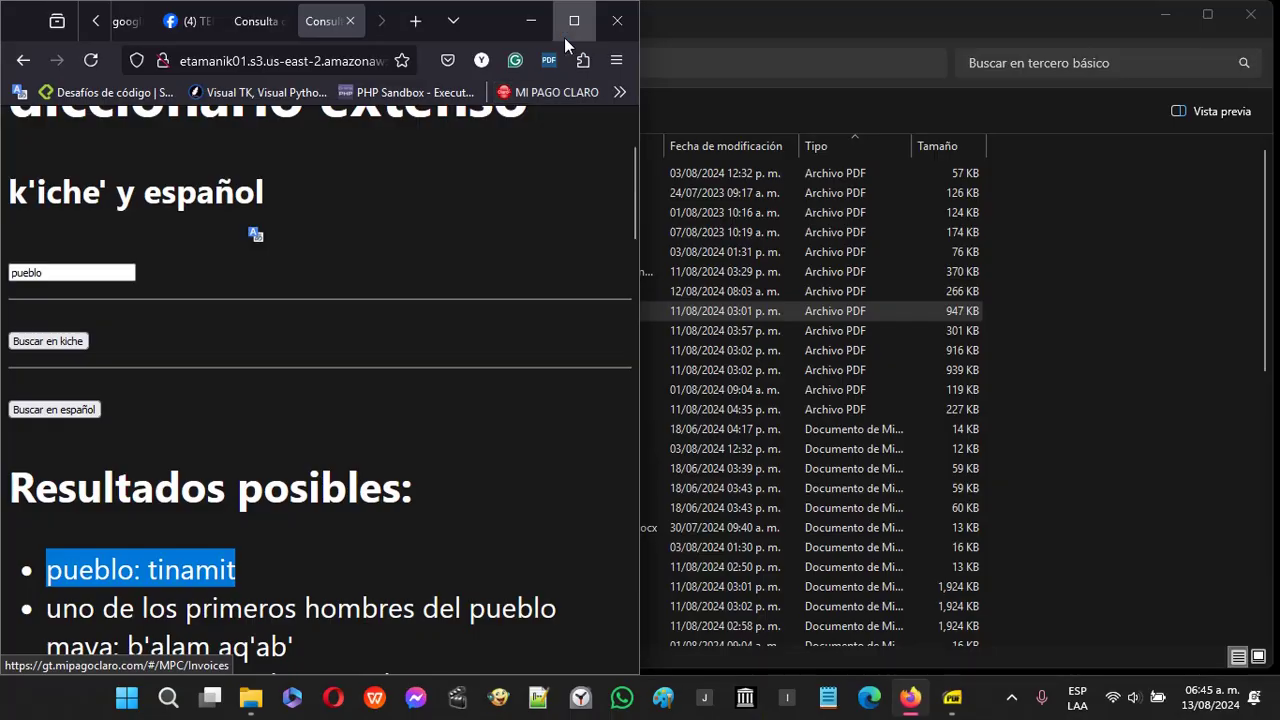
- Maximize the Firefox window and open a new blank tab beside the dictionary
{"action": "left_click", "coordinate": [574, 21]}
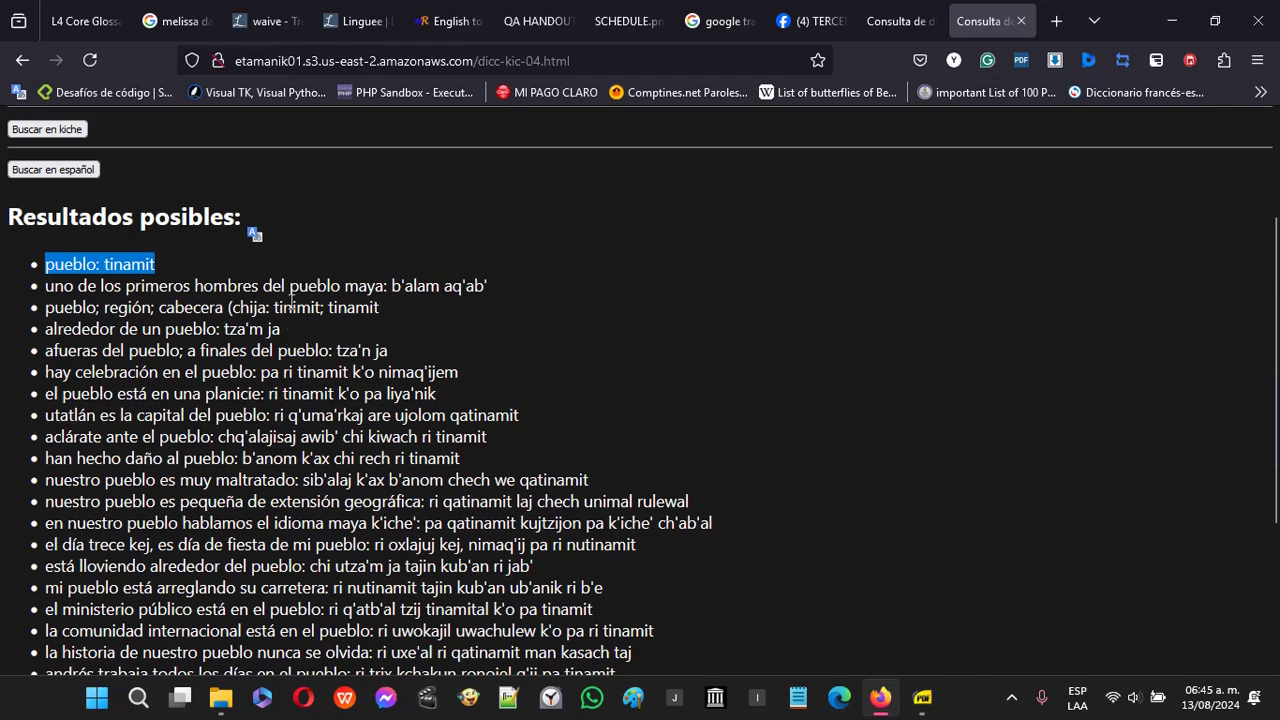
{"action": "scroll", "coordinate": [291, 302], "scroll_direction": "up", "scroll_amount": 3}
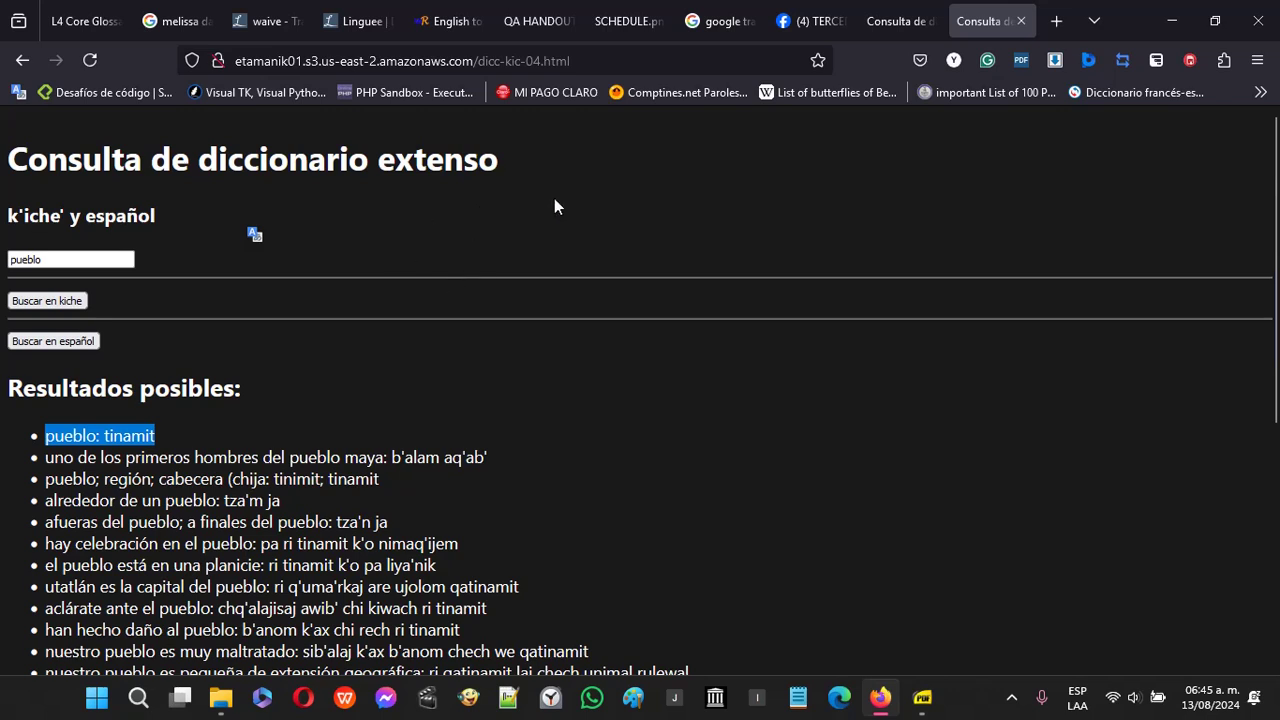
{"action": "left_click", "coordinate": [1057, 21]}
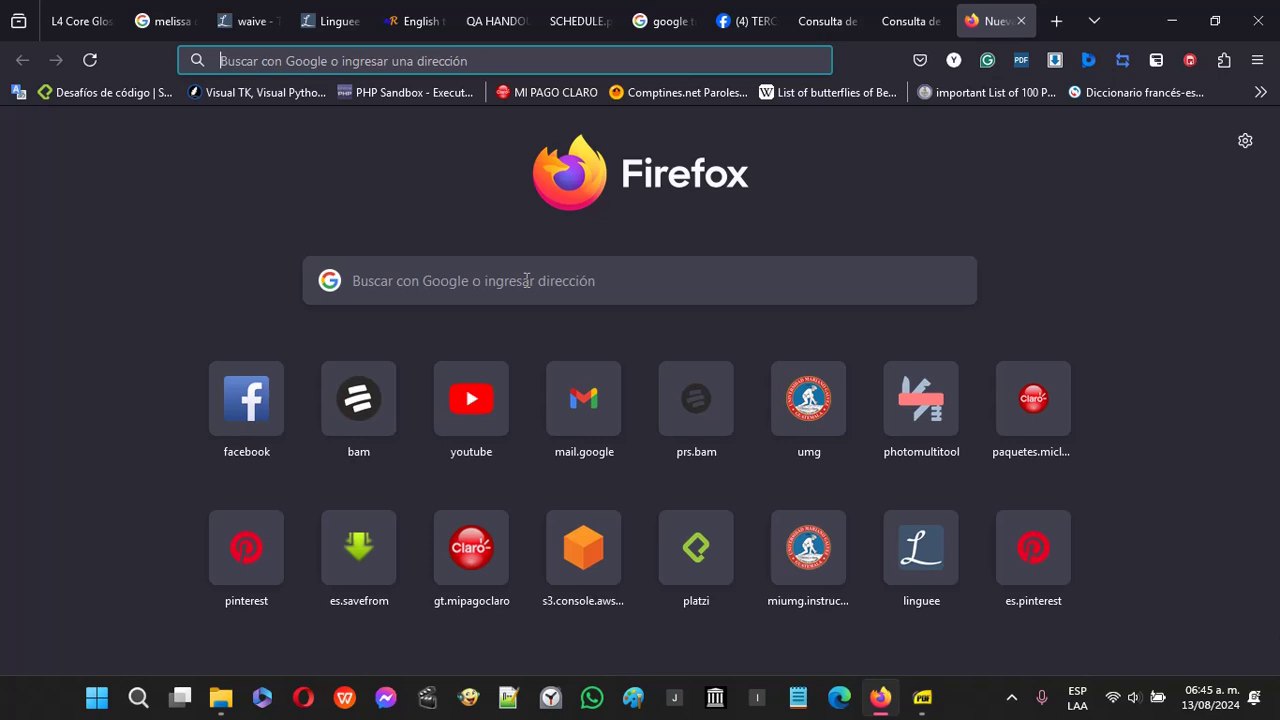
- Search Google for 'DICCIONARIOS DE IDIOMA MAYA ESPAÑOL', correcting the trailing typo
{"action": "left_click", "coordinate": [526, 280]}
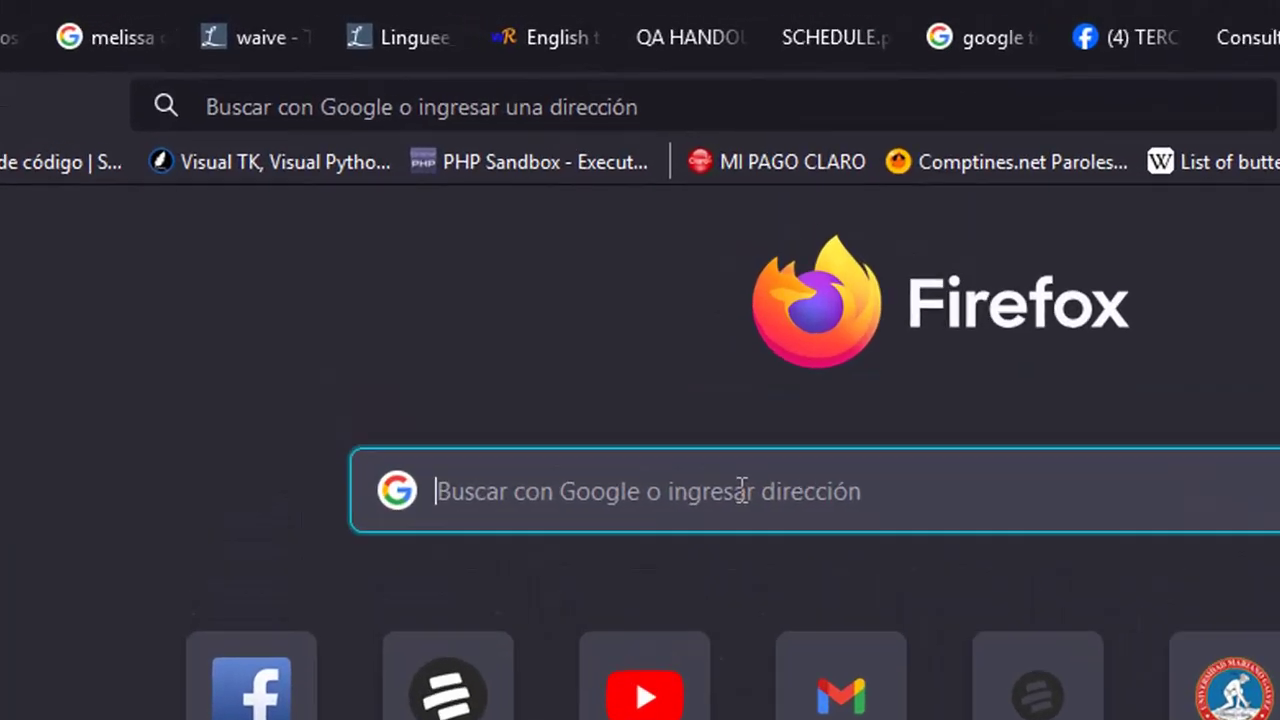
{"action": "type", "text": "DICCIONARI"}
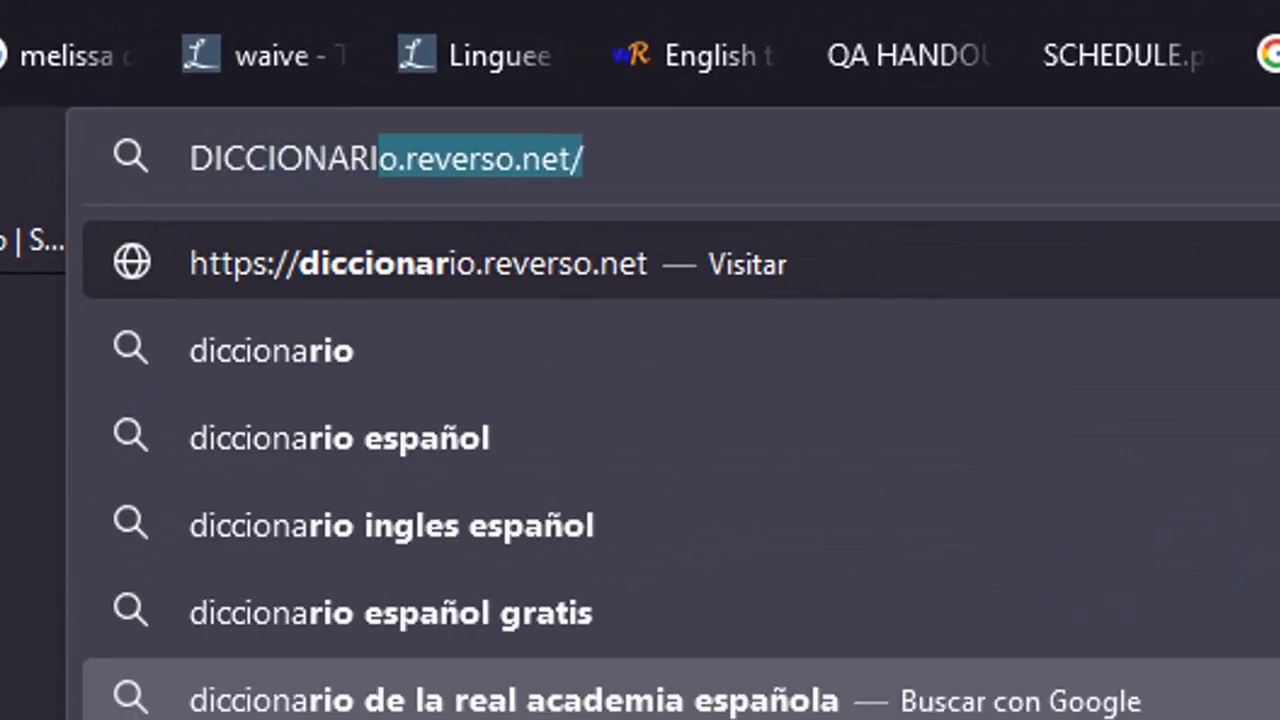
{"action": "type", "text": "OS DE IDIOMA"}
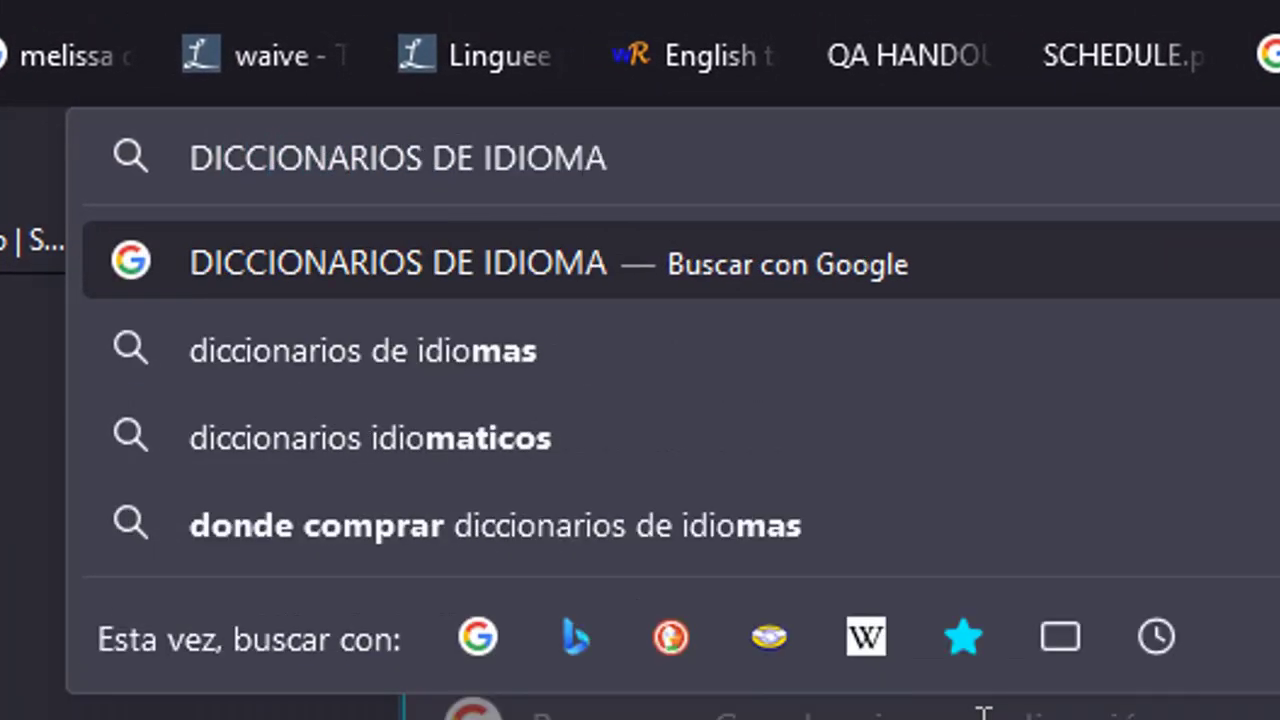
{"action": "type", "text": " MAYA ESPAÑO"}
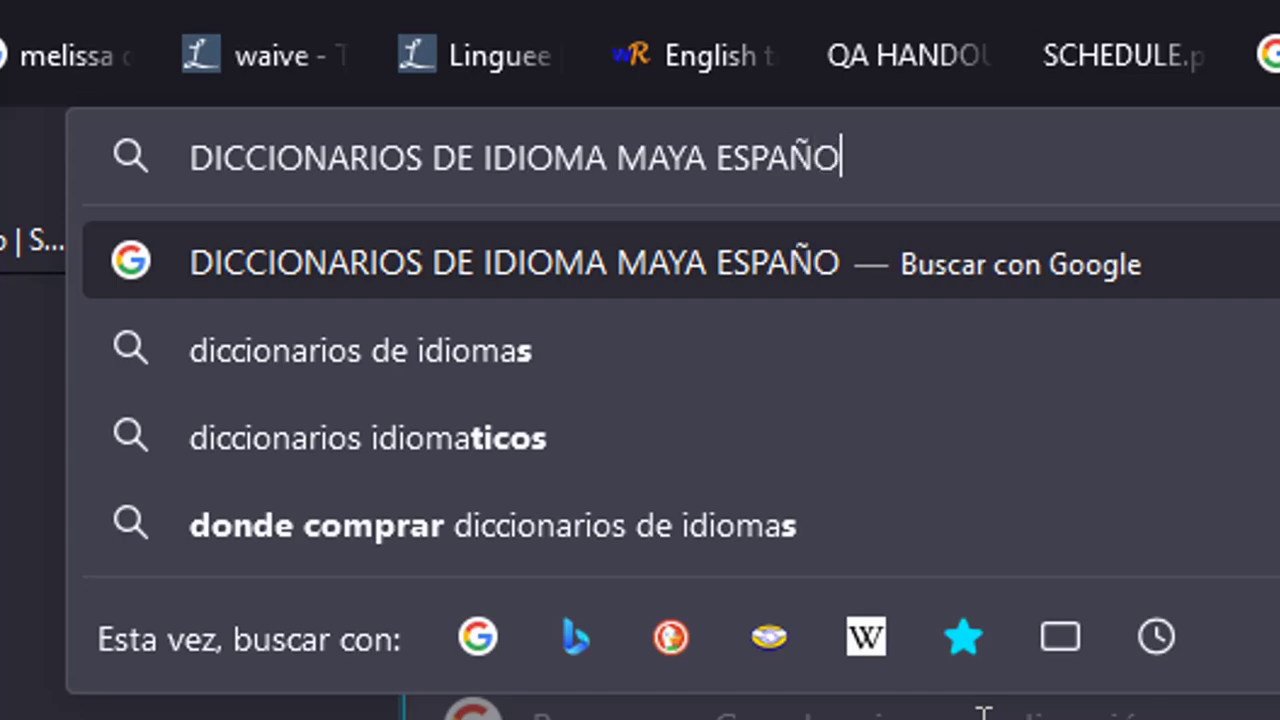
{"action": "type", "text": "LÑ"}
{"action": "key", "text": "BackSpace"}
{"action": "key", "text": "Return"}
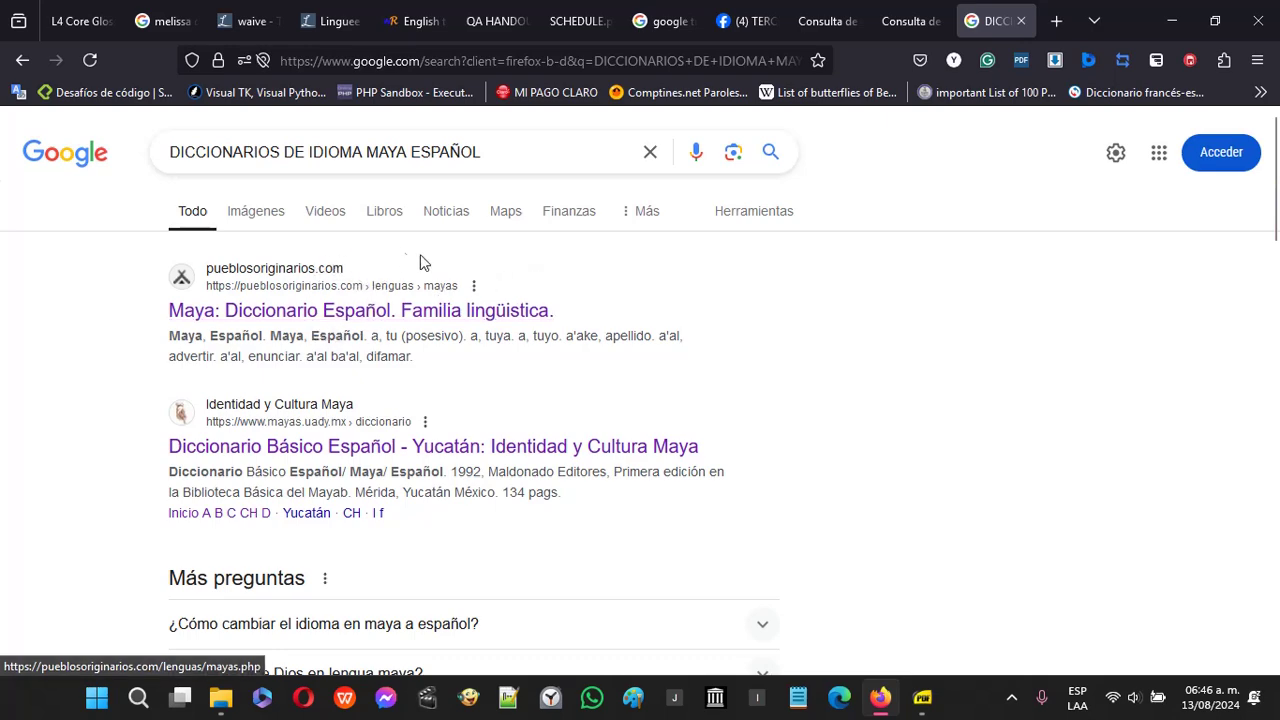
- Find and open the Glosbe 'Diccionario Idioma maya - español' link in the Google results
{"action": "scroll", "coordinate": [398, 313], "scroll_direction": "down", "scroll_amount": 3}
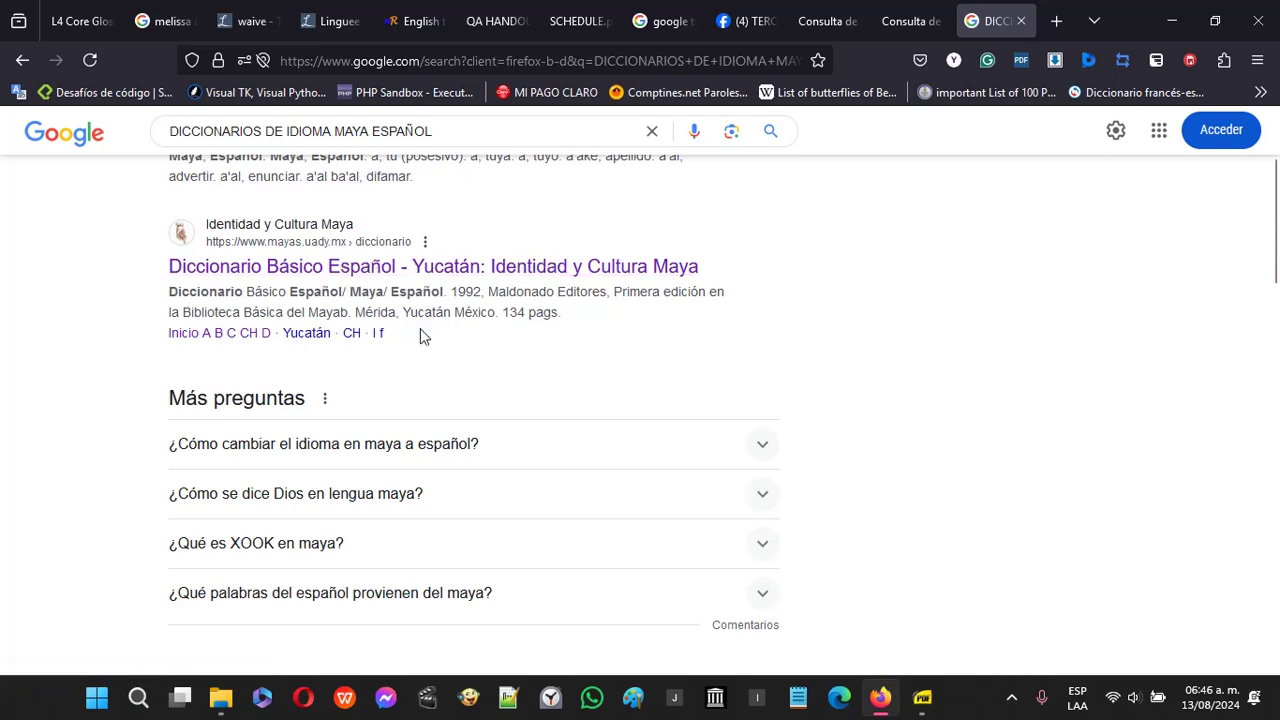
{"action": "scroll", "coordinate": [540, 260], "scroll_direction": "up", "scroll_amount": 2}
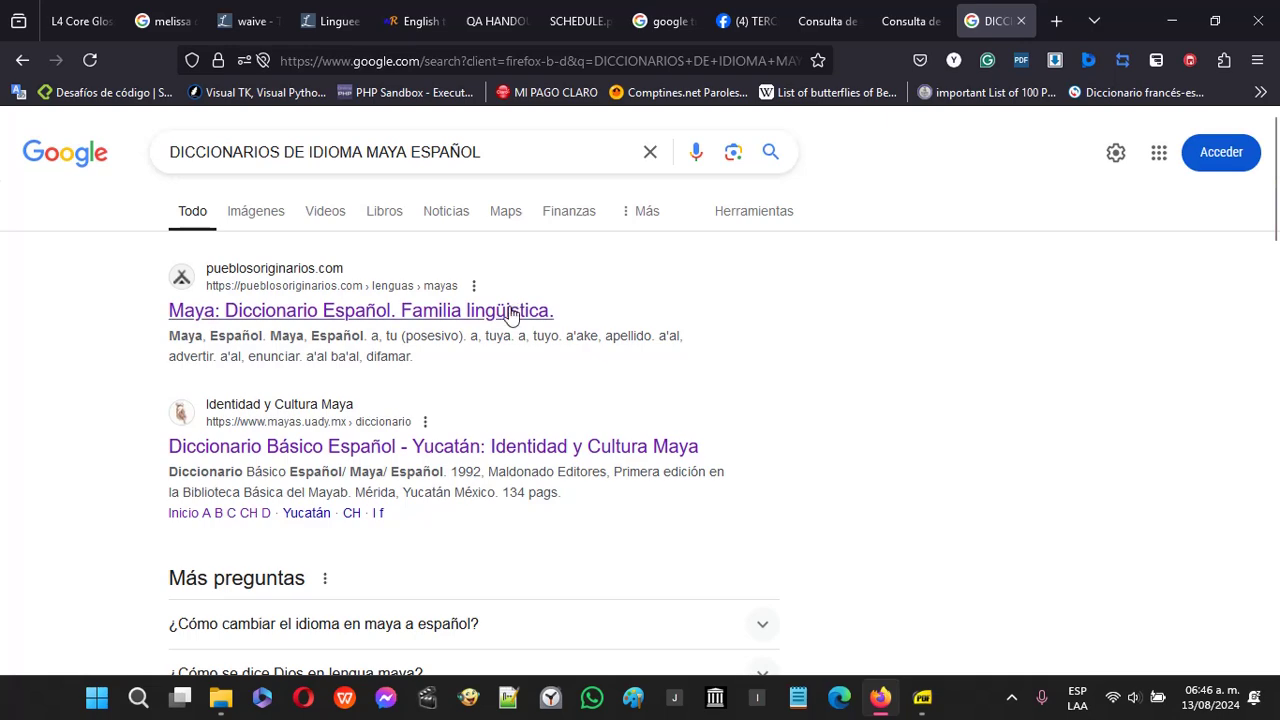
{"action": "scroll", "coordinate": [490, 340], "scroll_direction": "down", "scroll_amount": 5}
{"action": "scroll", "coordinate": [486, 345], "scroll_direction": "down", "scroll_amount": 3}
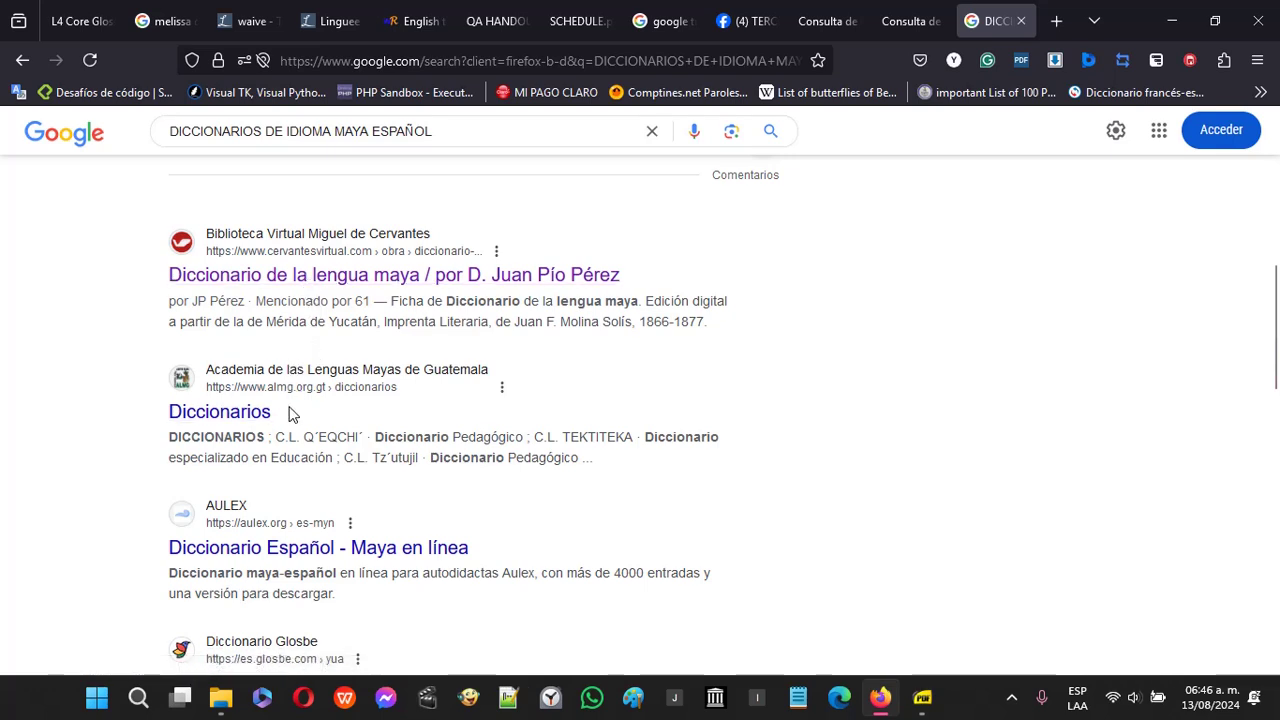
{"action": "scroll", "coordinate": [294, 406], "scroll_direction": "down", "scroll_amount": 2}
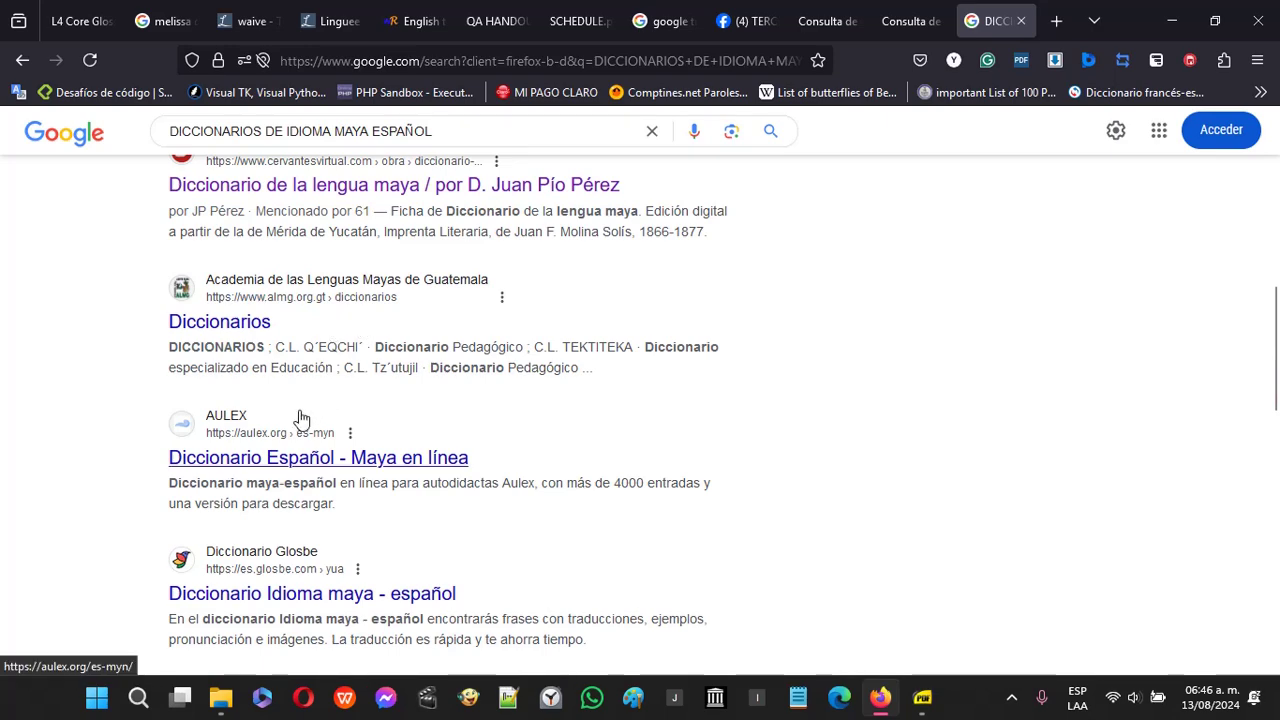
{"action": "scroll", "coordinate": [301, 418], "scroll_direction": "down", "scroll_amount": 1}
{"action": "scroll", "coordinate": [305, 420], "scroll_direction": "down", "scroll_amount": 2}
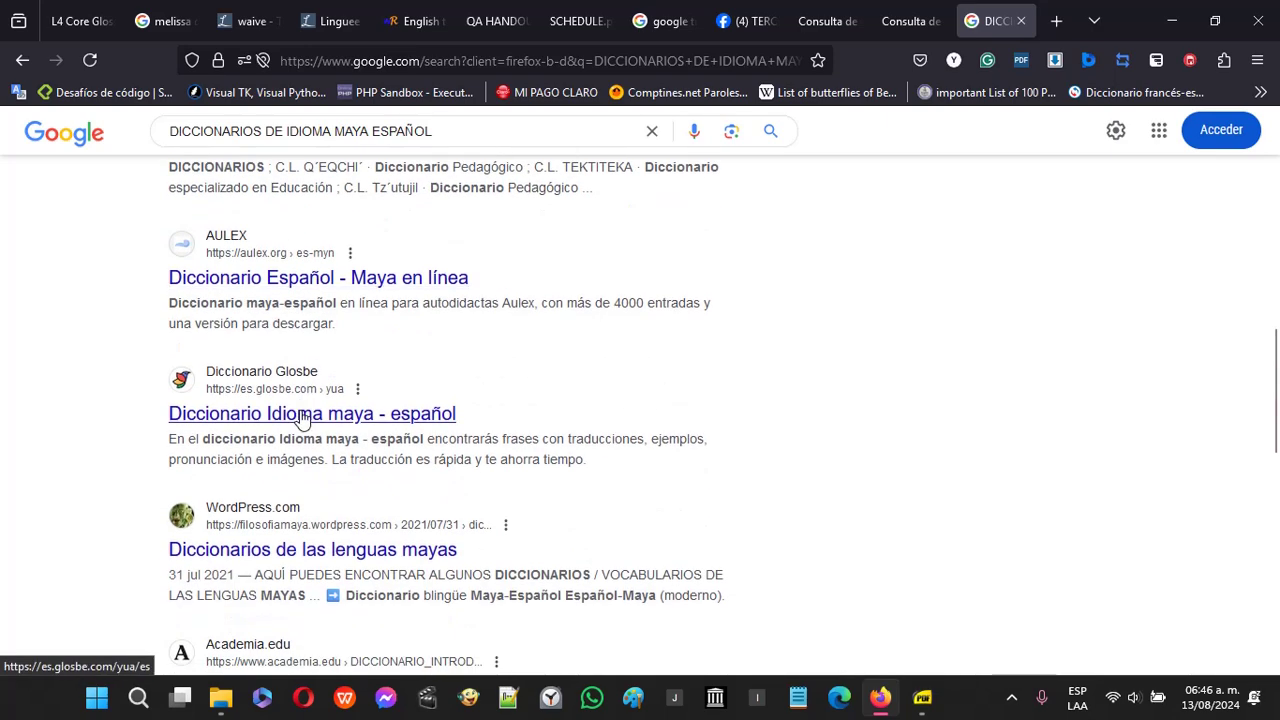
{"action": "left_click", "coordinate": [247, 421]}
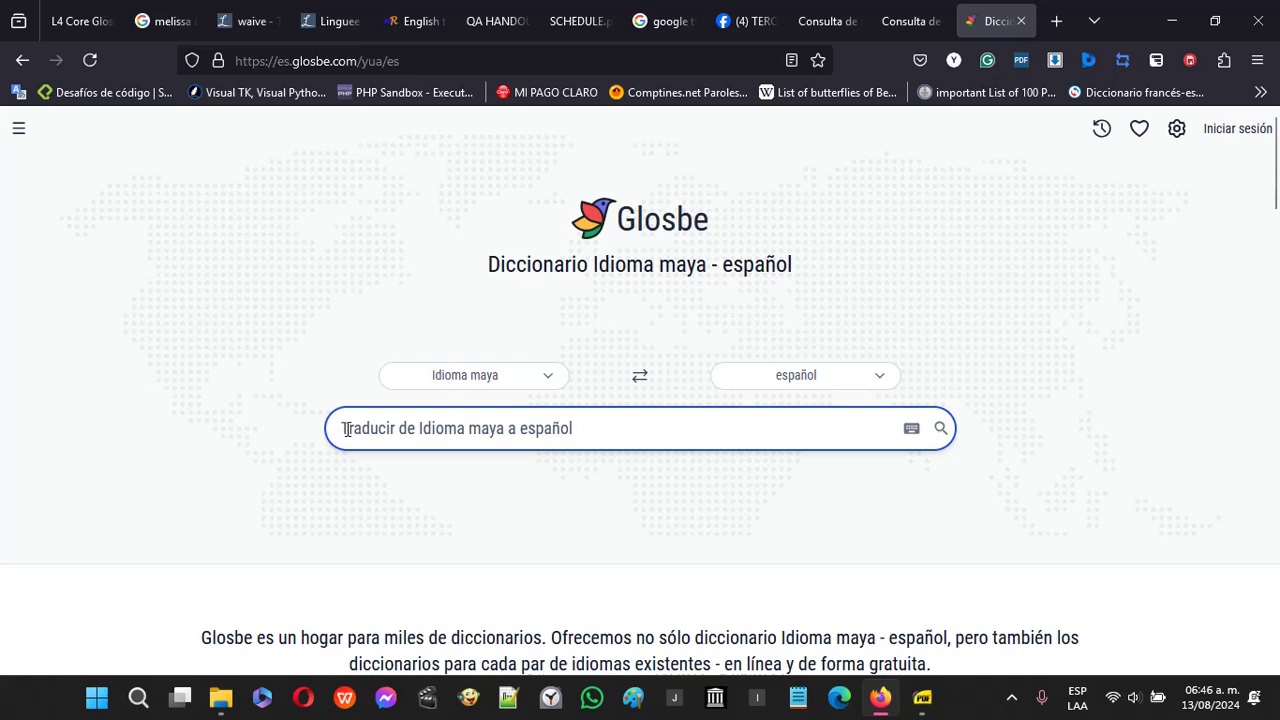
- Switch Glosbe to Spanish-to-Maya and look up ORIGEN, showing chun, chuun and káahal
{"action": "left_click", "coordinate": [644, 379]}
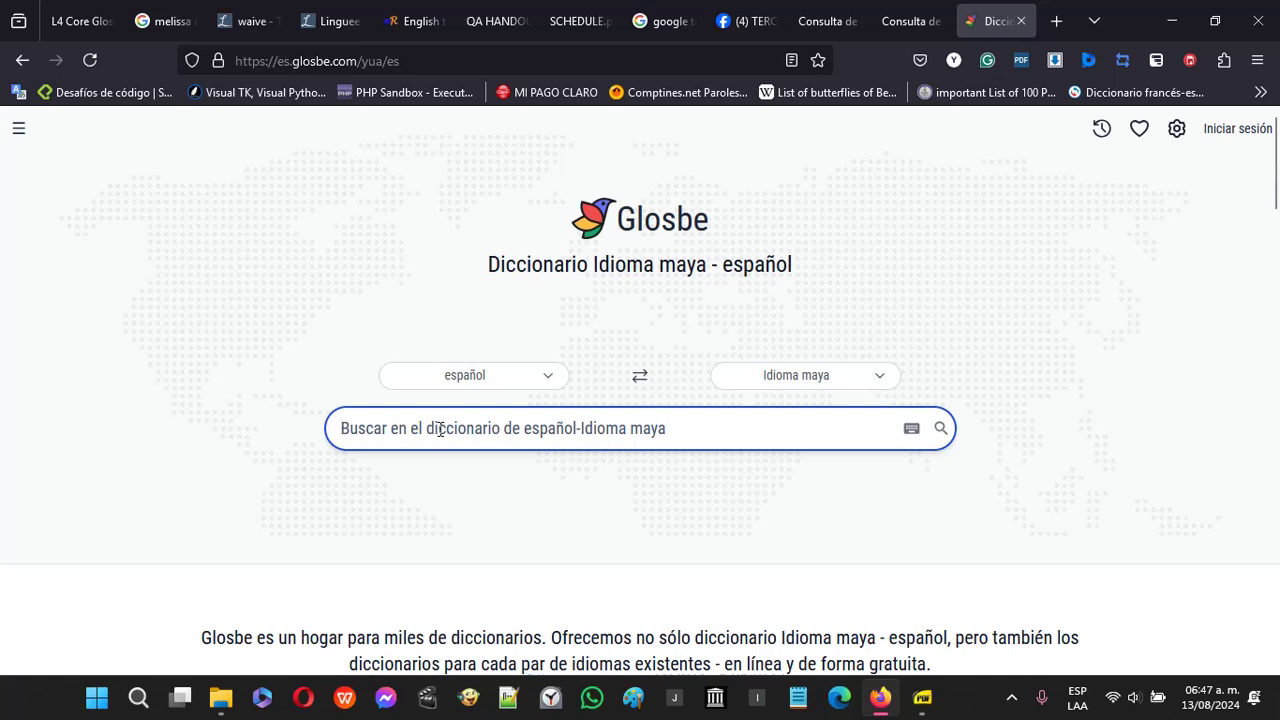
{"action": "type", "text": "ORIG"}
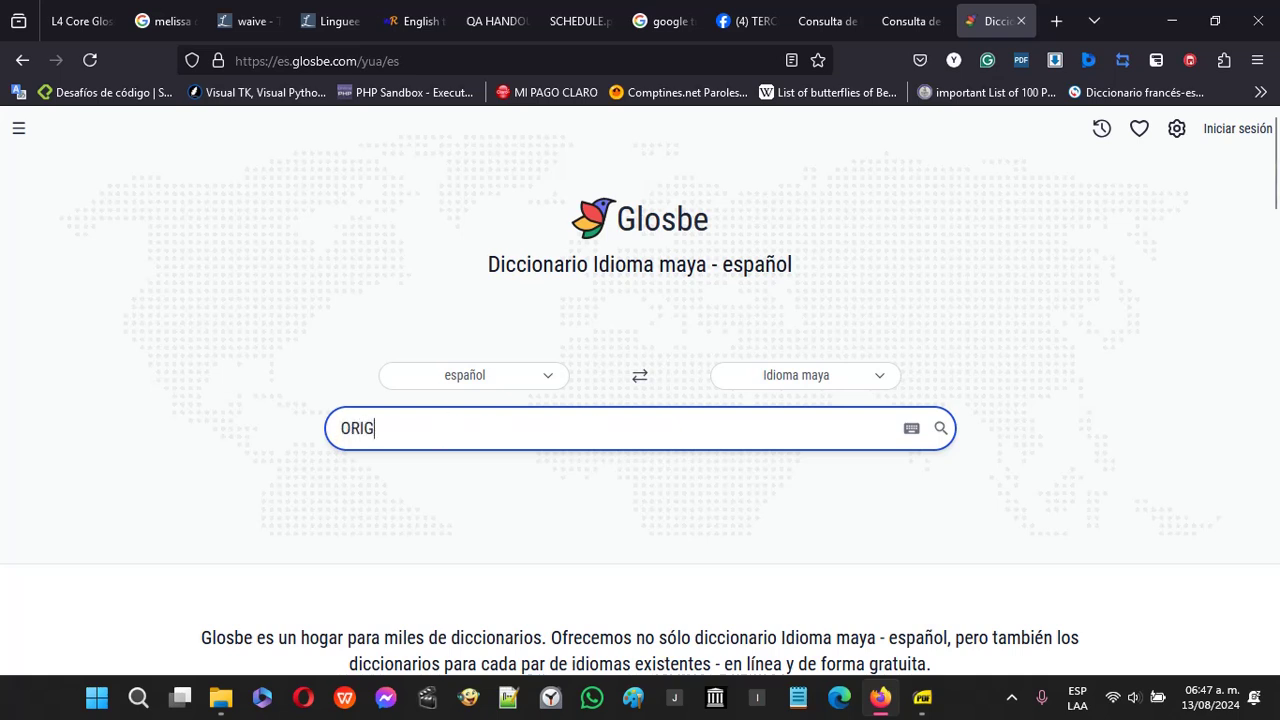
{"action": "type", "text": "EN"}
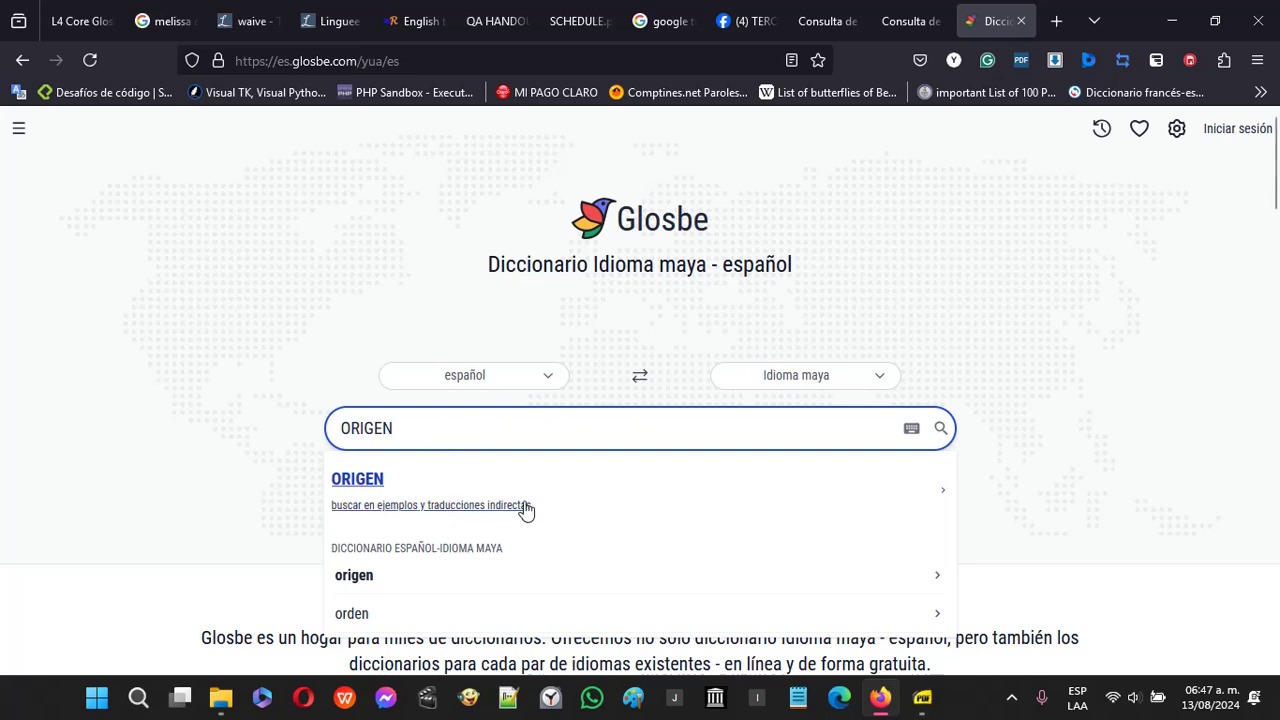
{"action": "left_click", "coordinate": [940, 431]}
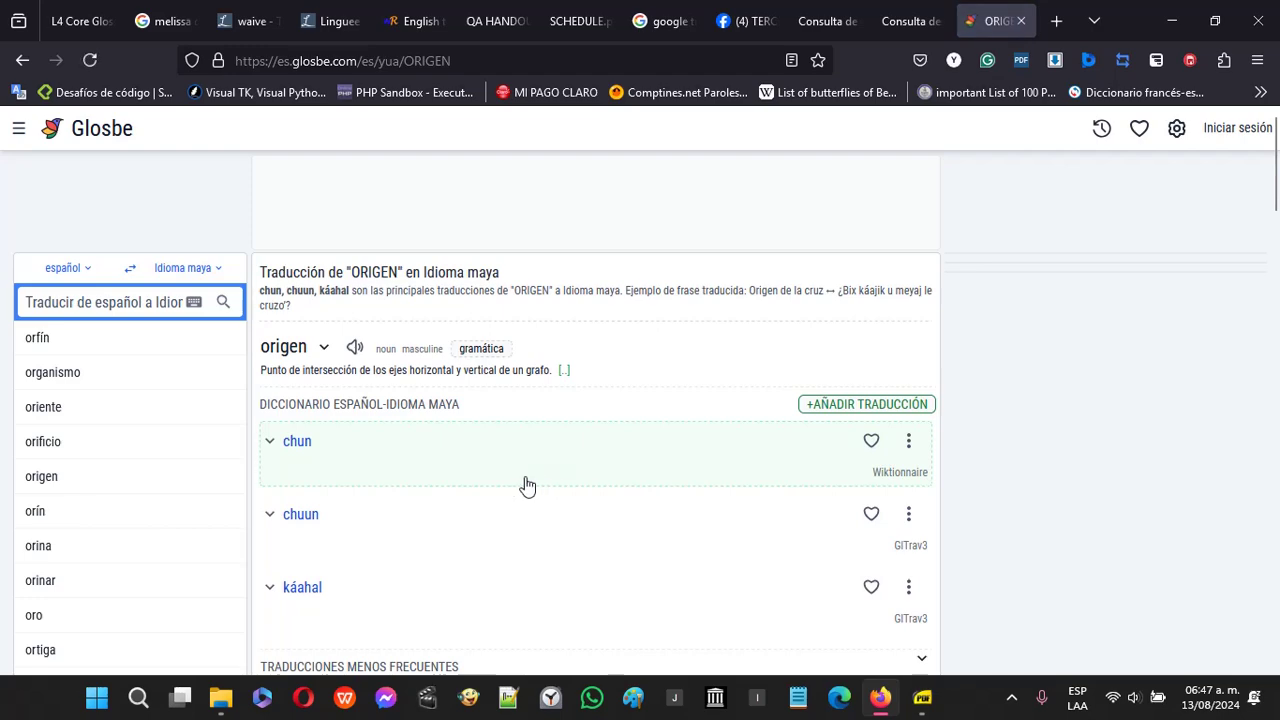
{"action": "scroll", "coordinate": [450, 478], "scroll_direction": "down", "scroll_amount": 2}
{"action": "scroll", "coordinate": [450, 478], "scroll_direction": "down", "scroll_amount": 1}
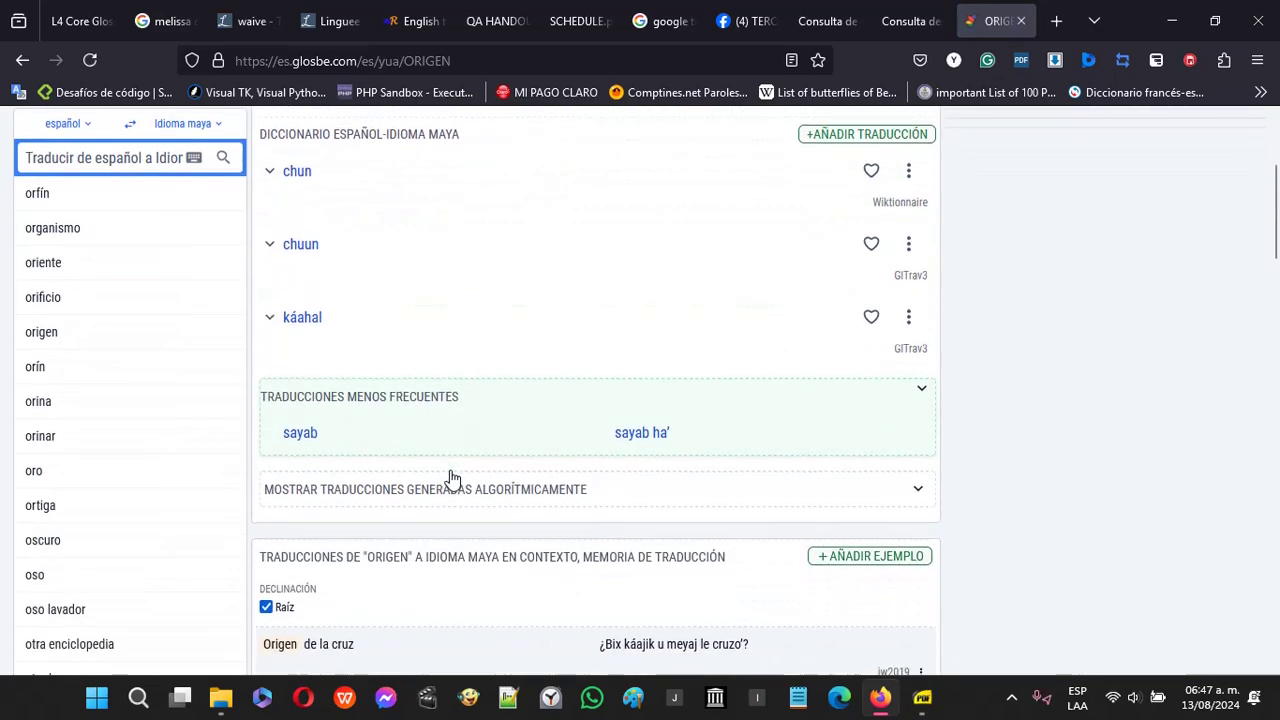
{"action": "scroll", "coordinate": [473, 459], "scroll_direction": "down", "scroll_amount": 1}
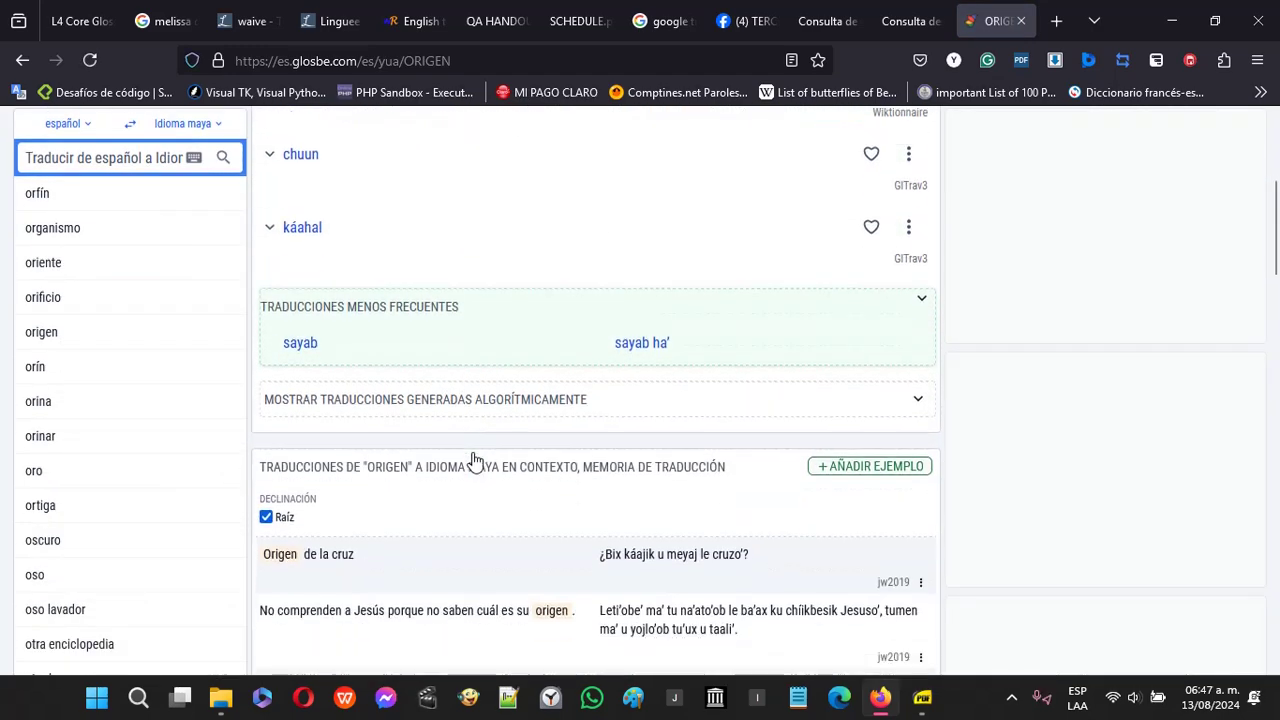
{"action": "scroll", "coordinate": [450, 450], "scroll_direction": "down", "scroll_amount": 1}
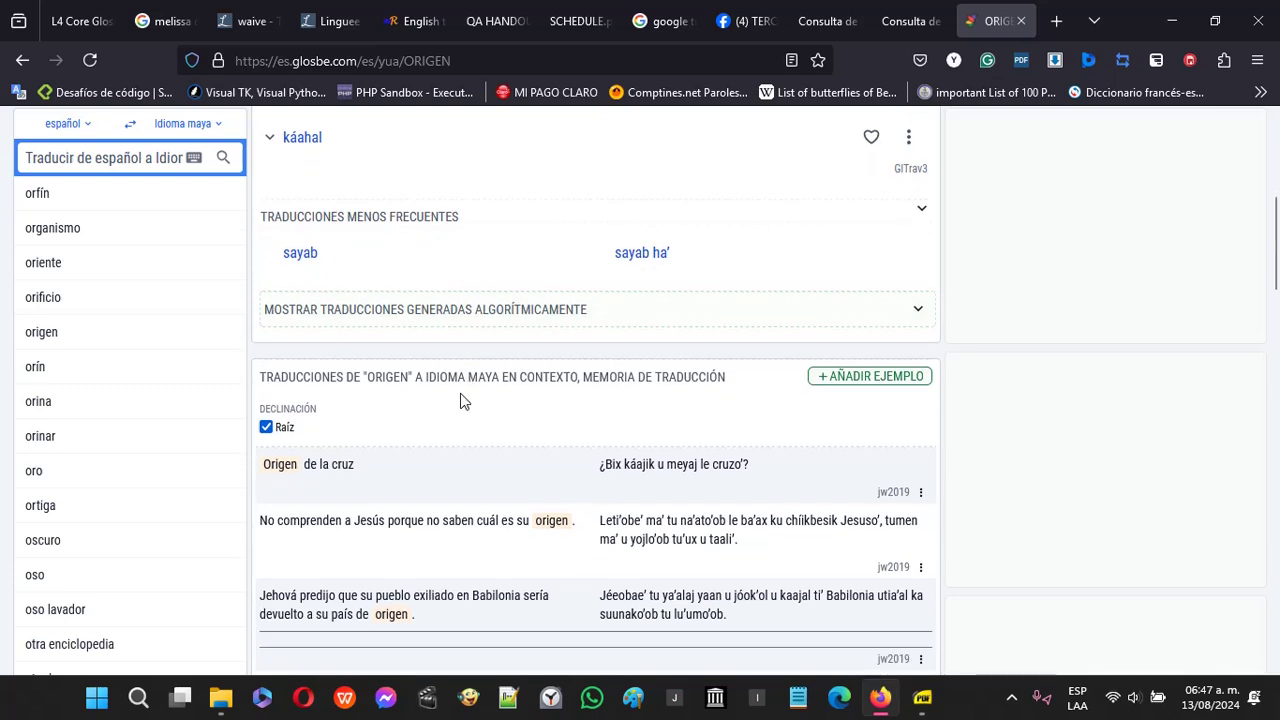
{"action": "scroll", "coordinate": [465, 396], "scroll_direction": "up", "scroll_amount": 1}
{"action": "scroll", "coordinate": [463, 403], "scroll_direction": "up", "scroll_amount": 2}
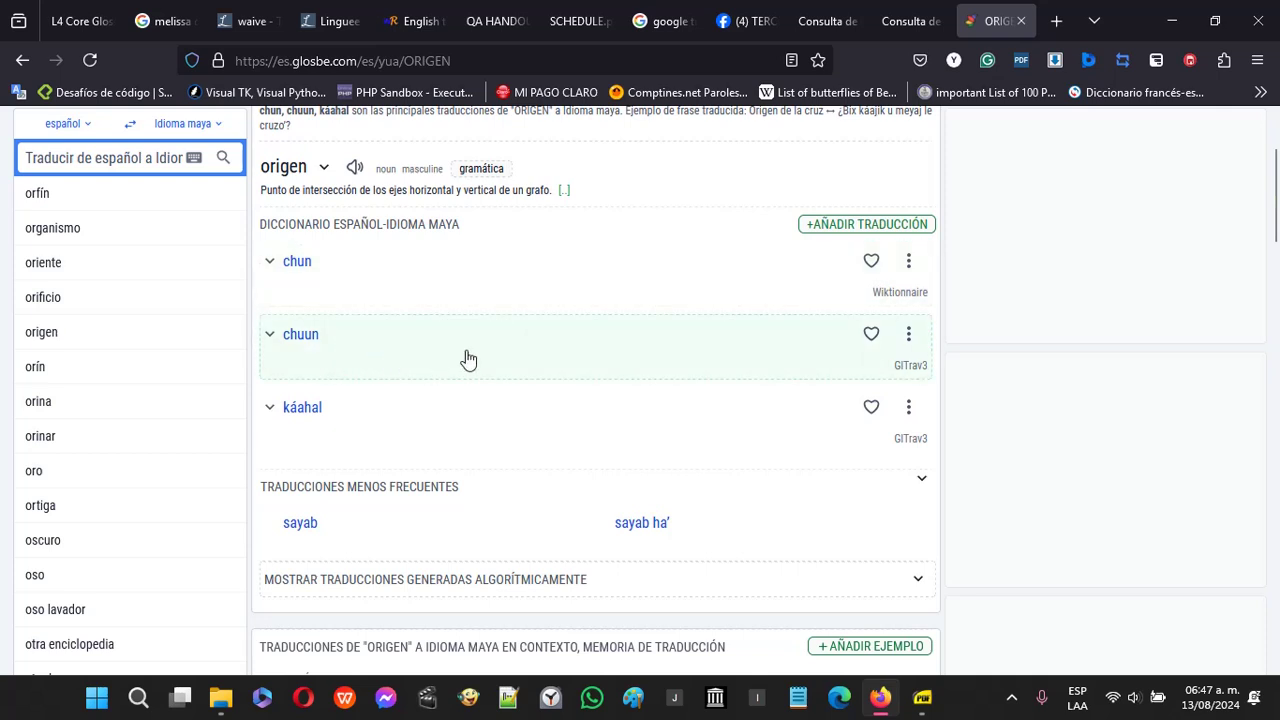
{"action": "scroll", "coordinate": [468, 358], "scroll_direction": "up", "scroll_amount": 3}
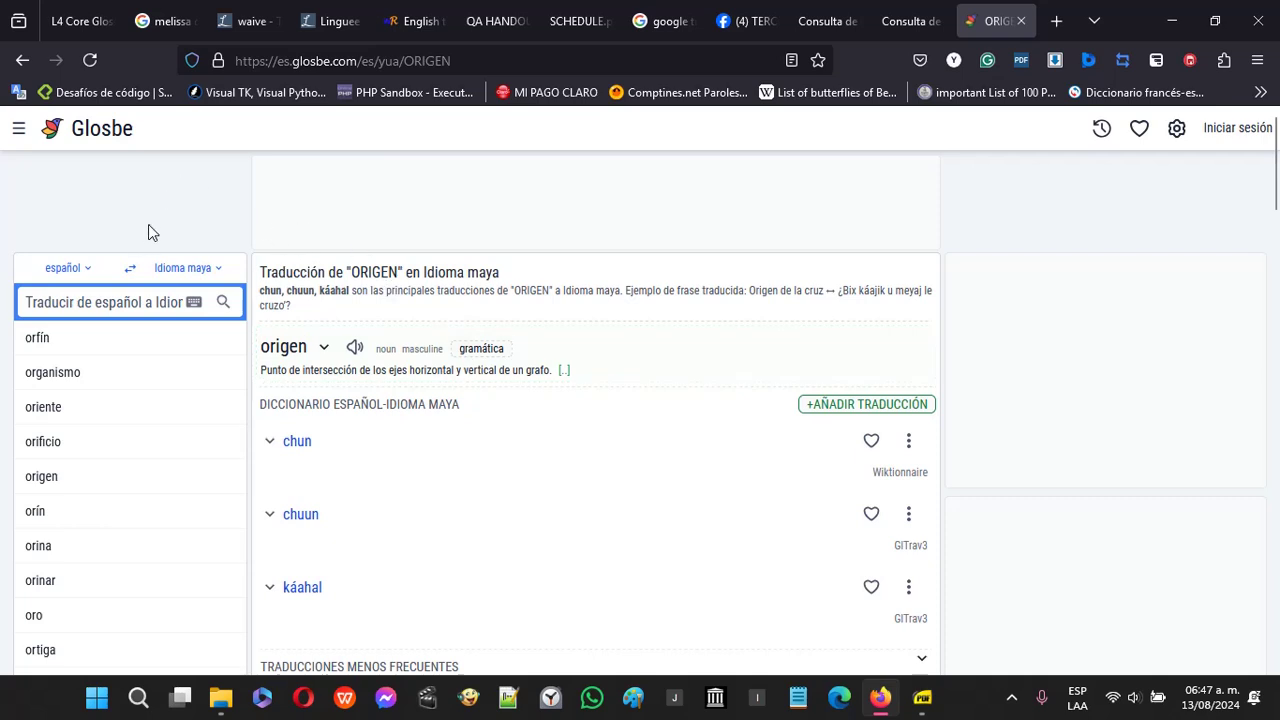
- Go back from the ORIGEN results to Glosbe's Idioma maya – español start page
{"action": "left_click", "coordinate": [22, 60]}
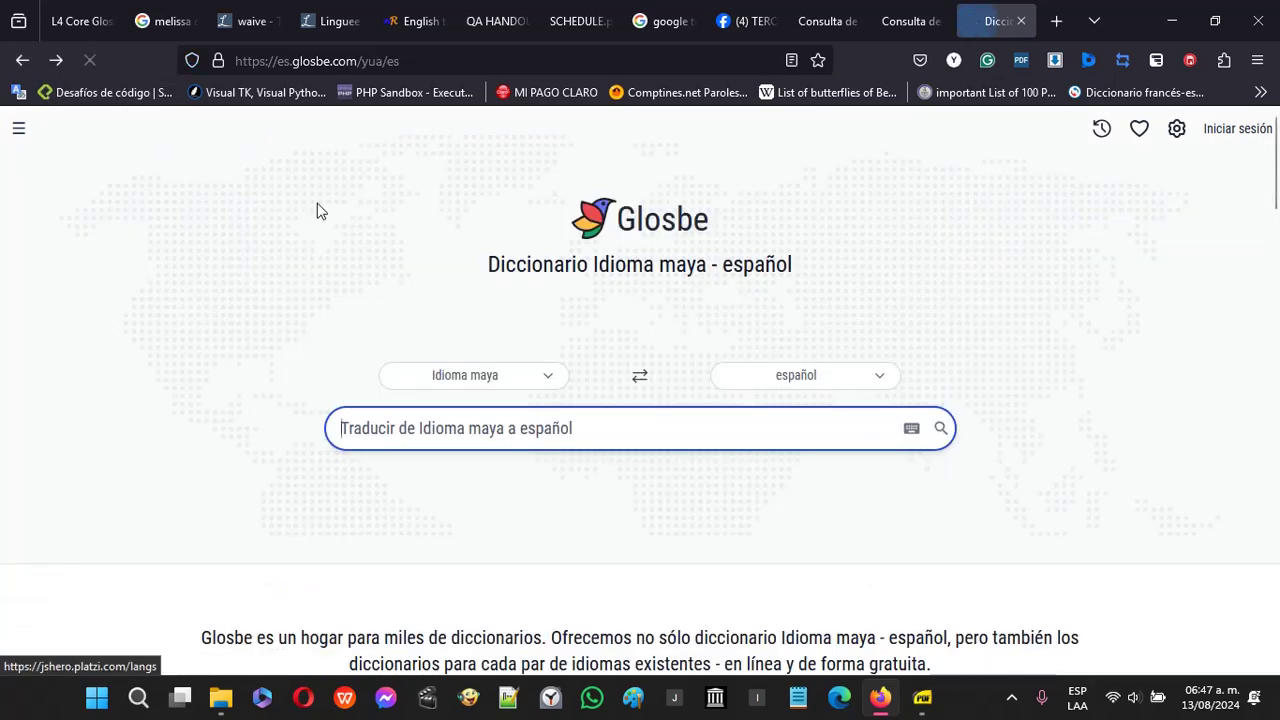